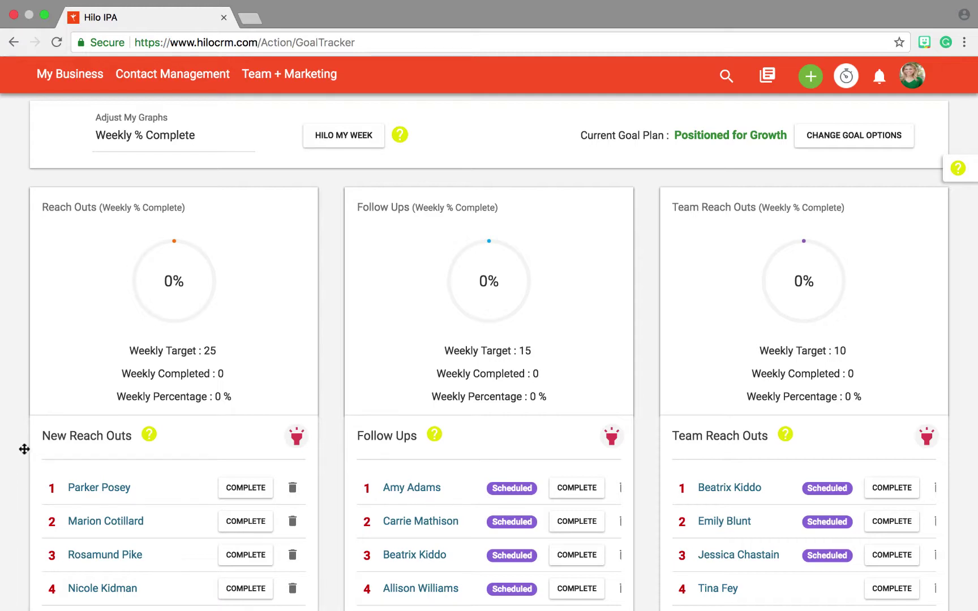
Step: Browse the sent emails overview and view the status history of the My Faves campaign email
mouse_move(65, 79)
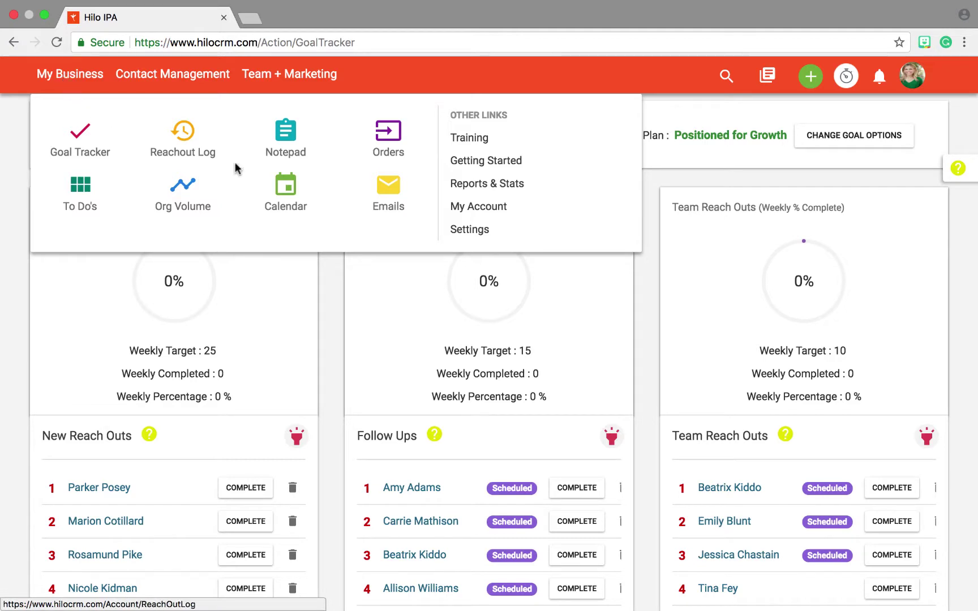
click(389, 195)
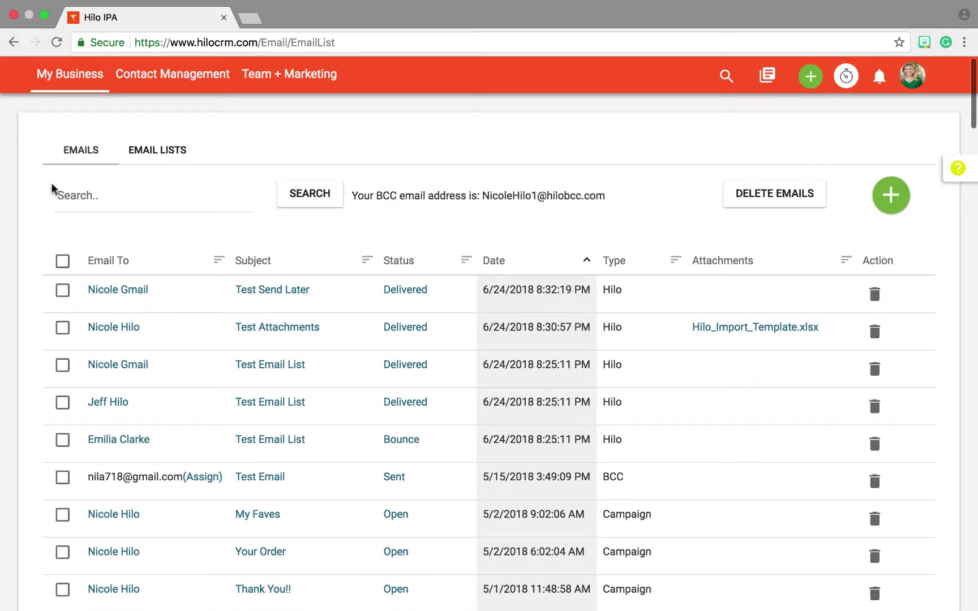
click(150, 153)
click(95, 153)
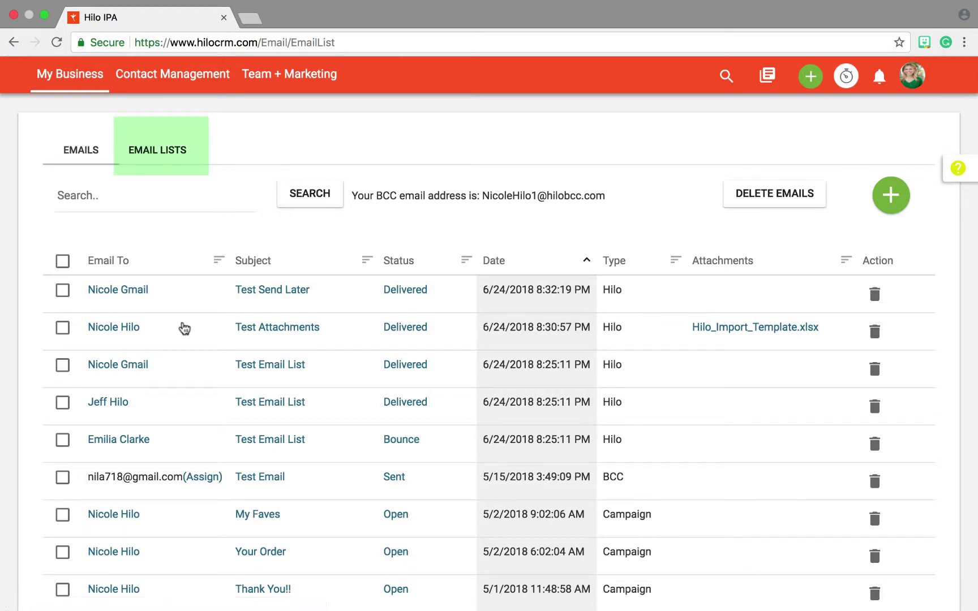
scroll(198, 347, down, 10)
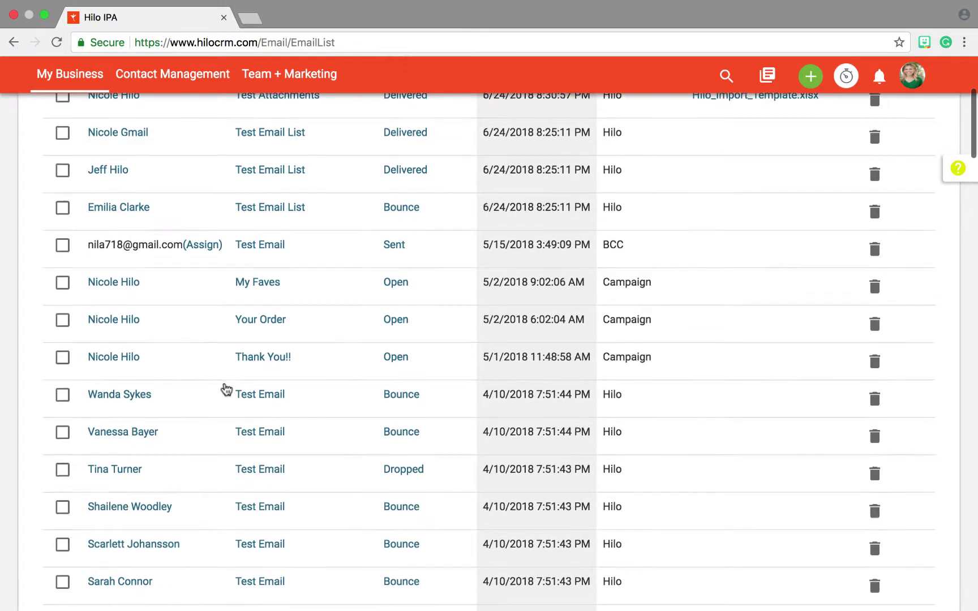
scroll(226, 390, up, 10)
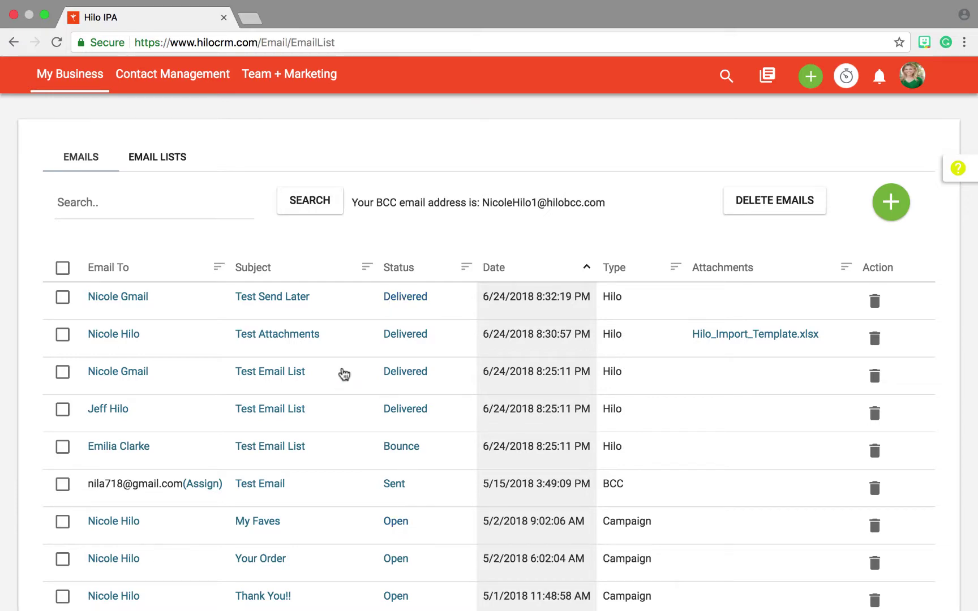
click(396, 521)
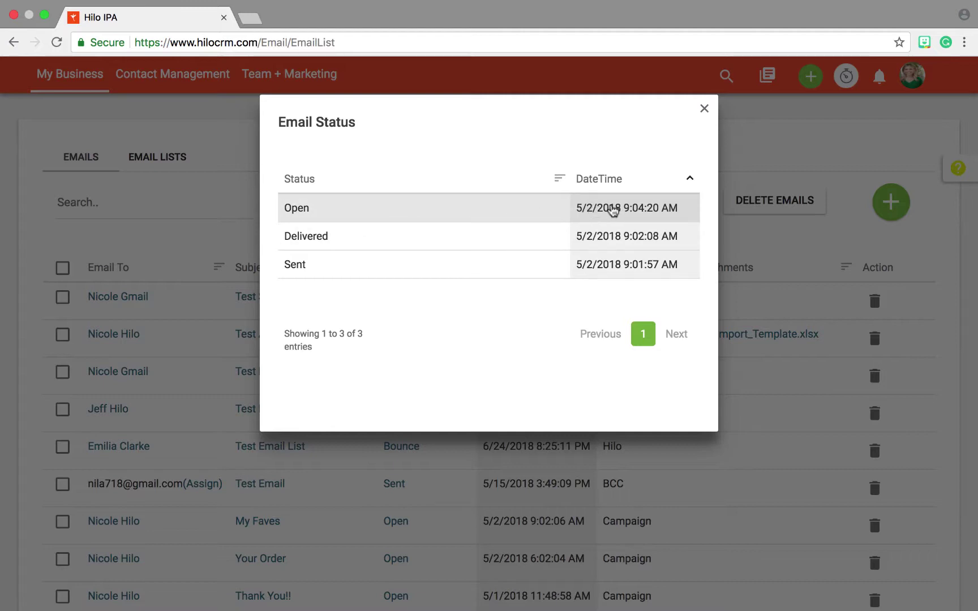
click(703, 109)
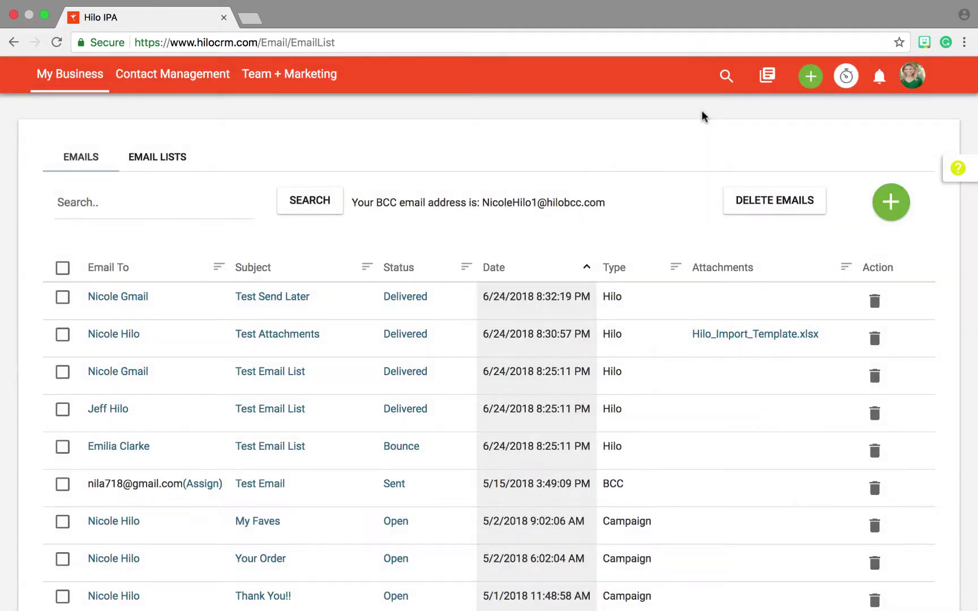
Step: Start a new email list named Skincare Newsletter and leave its description blank
click(158, 163)
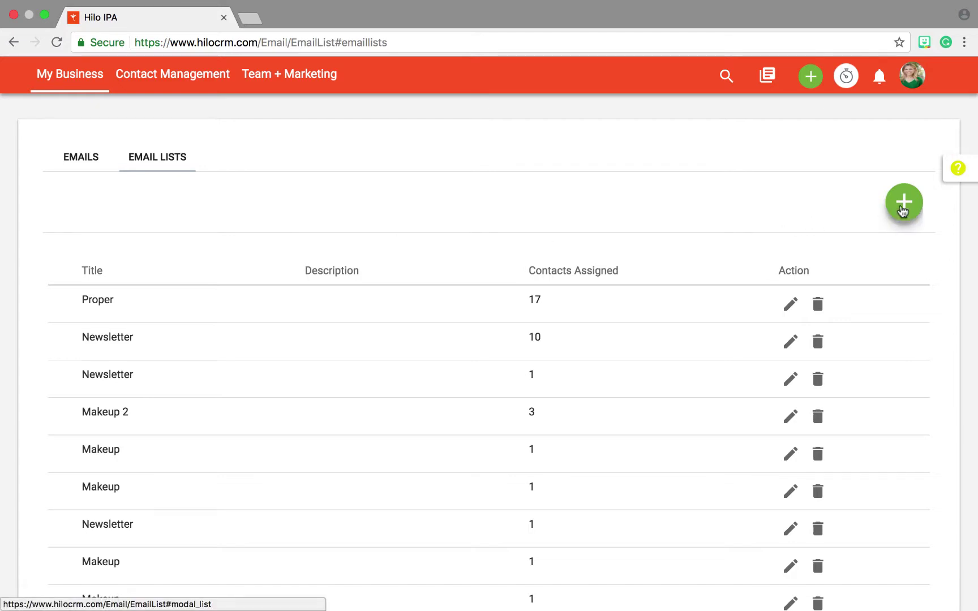
click(902, 210)
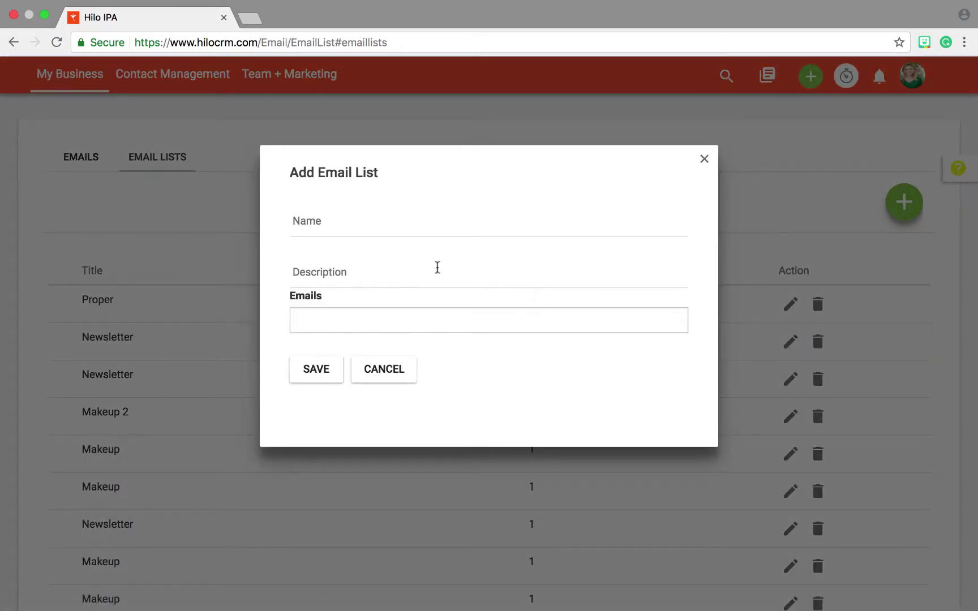
click(344, 226)
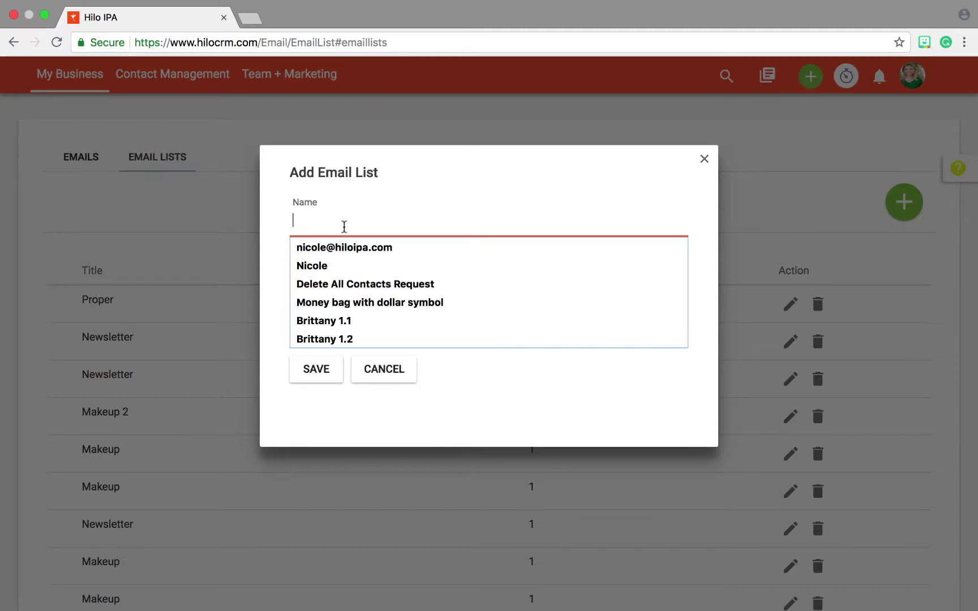
text(Skincare )
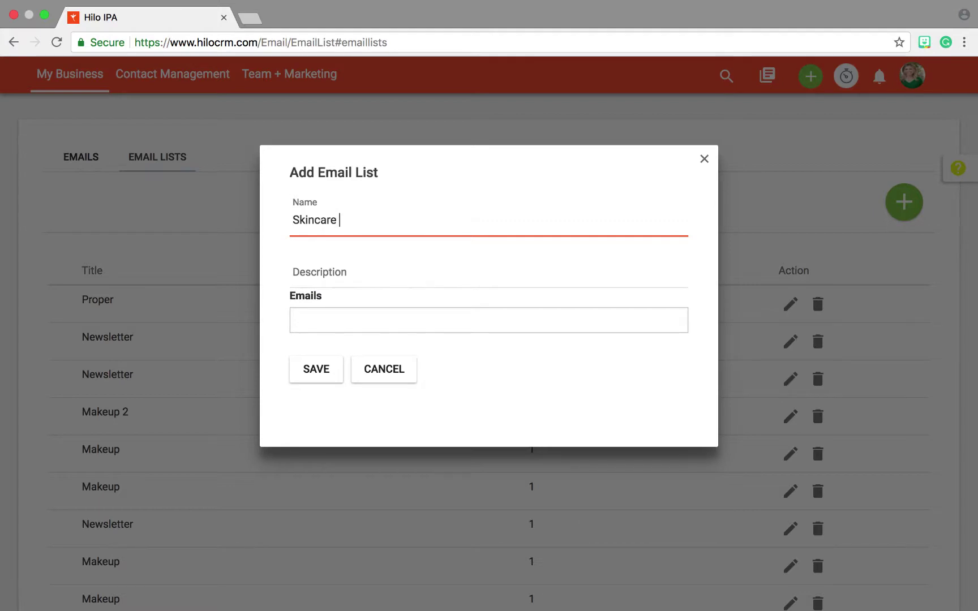
text(Newsletter)
click(356, 275)
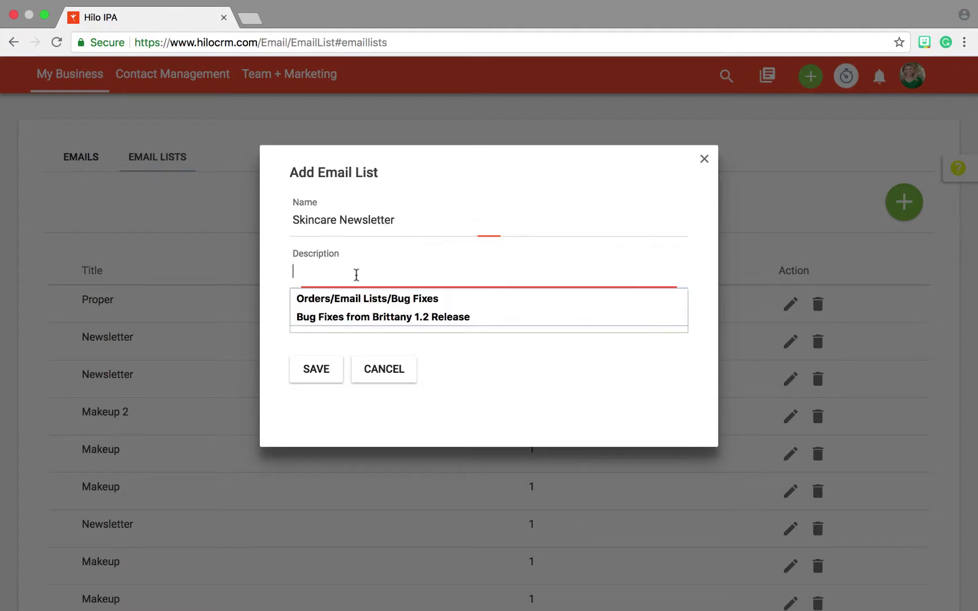
click(270, 271)
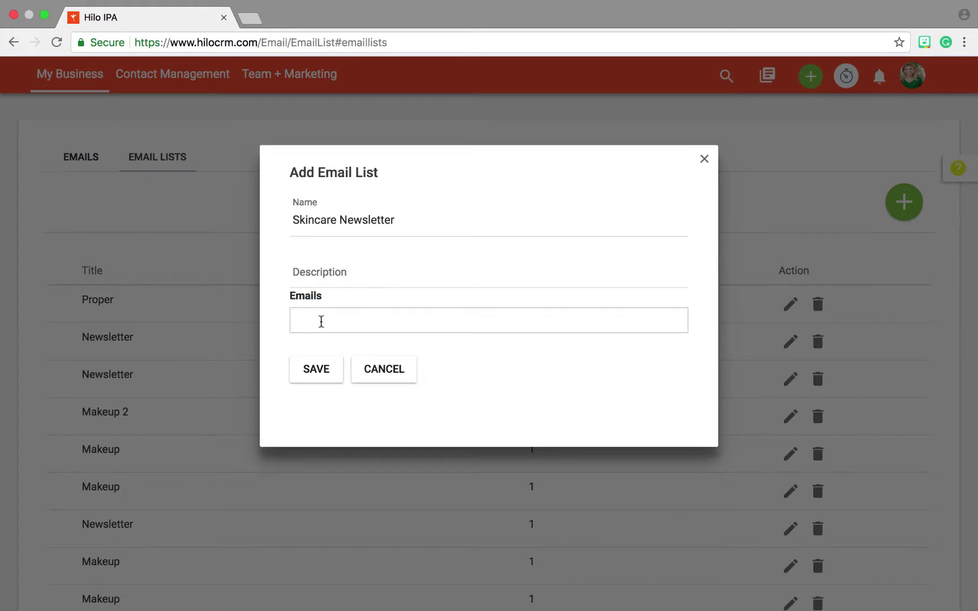
Step: Search the list's emails for "be" and add the first matching contact
click(321, 321)
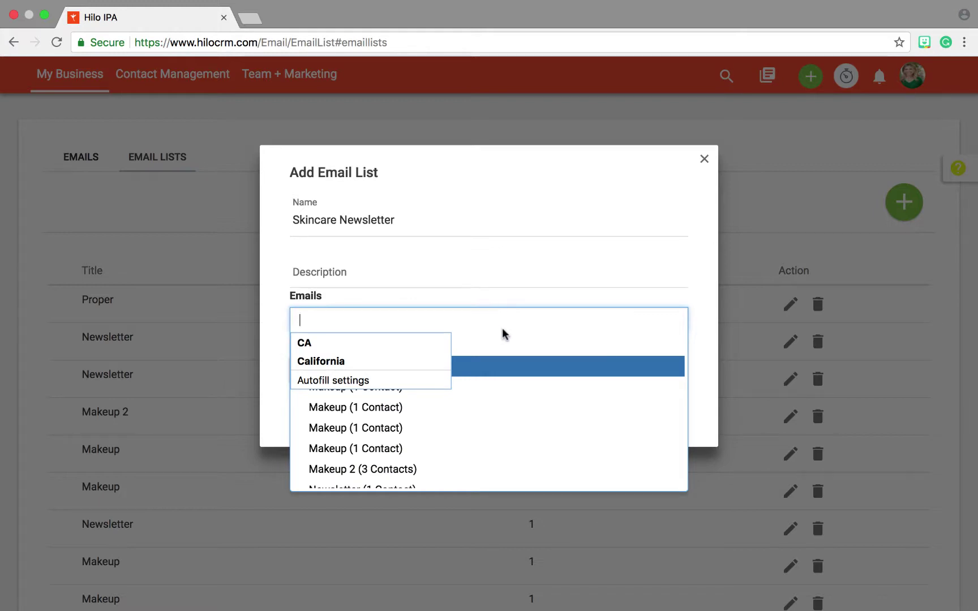
text(be)
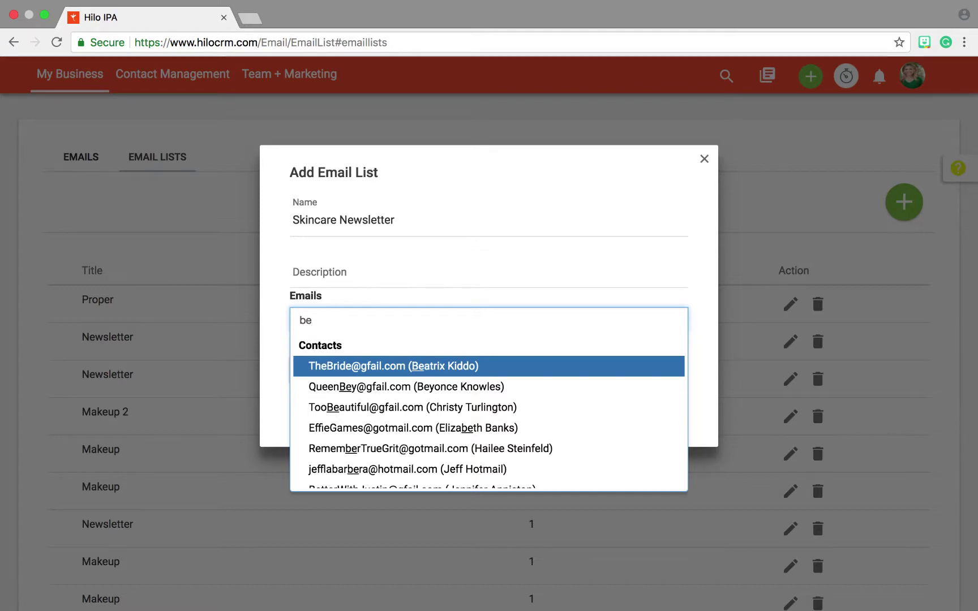
click(463, 365)
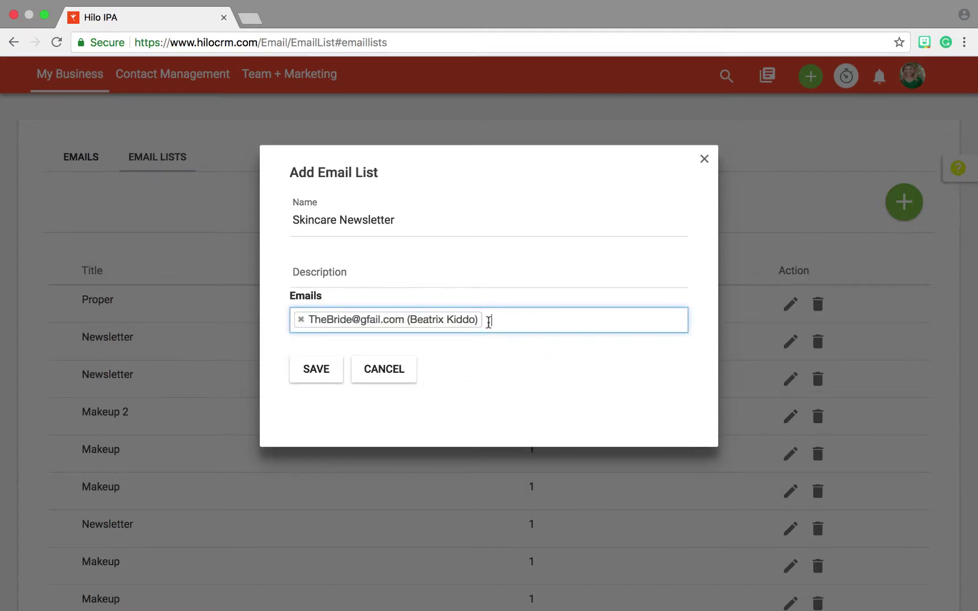
Step: Add a second contact to the list's emails and remove that contact again
text(wen)
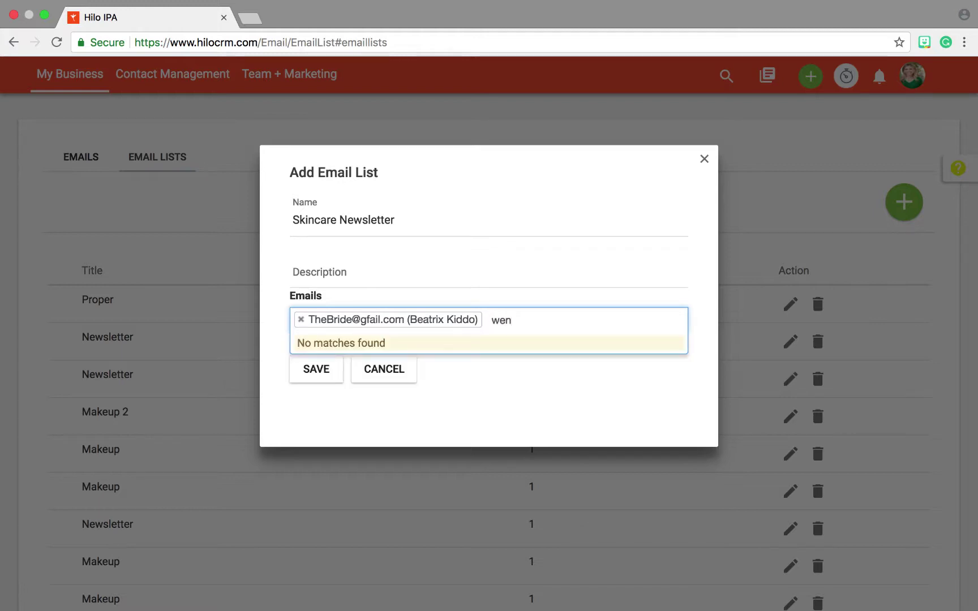
key(BackSpace)
click(447, 366)
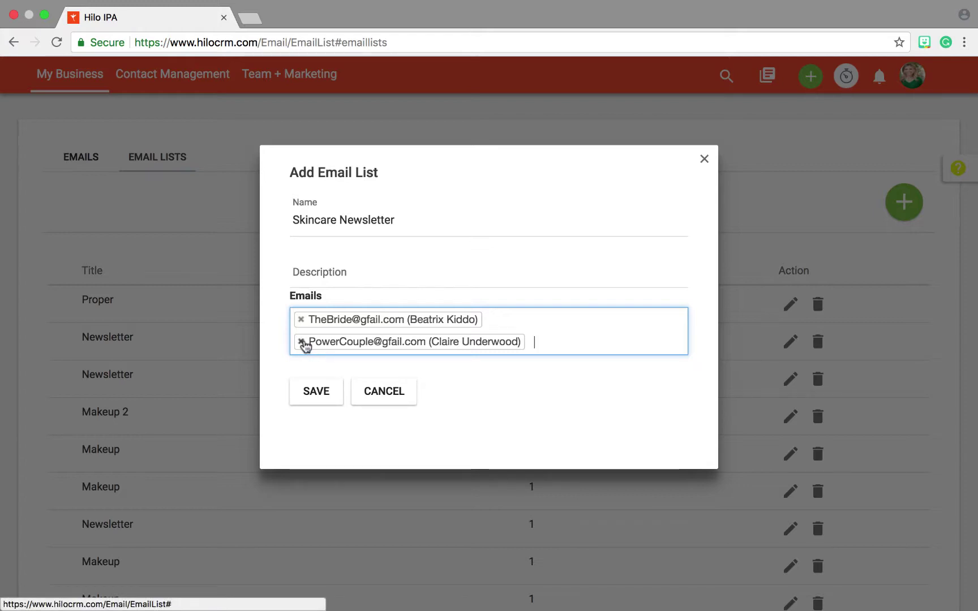
click(302, 343)
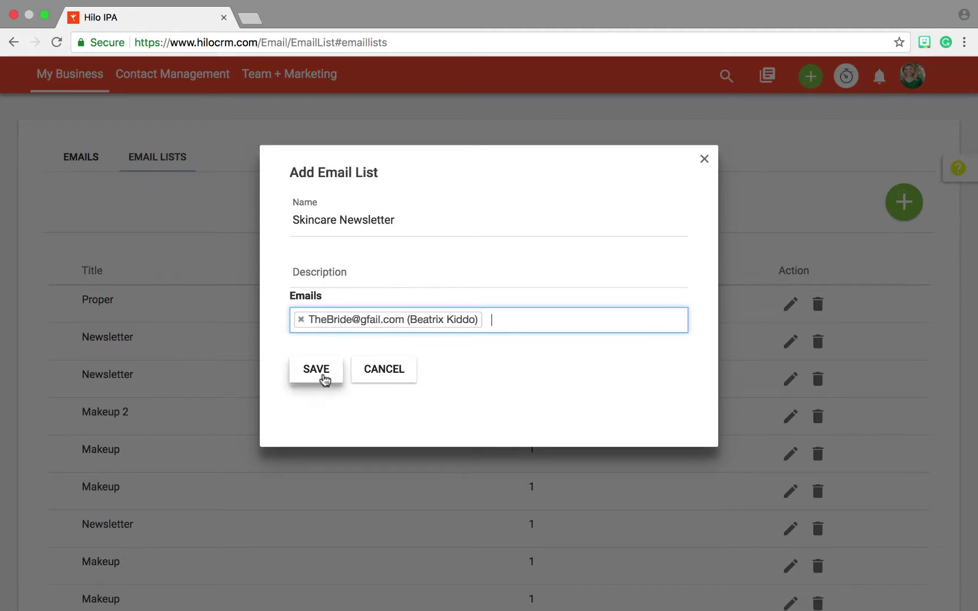
Step: Save the Skincare Newsletter list and locate it among the existing email lists
click(324, 378)
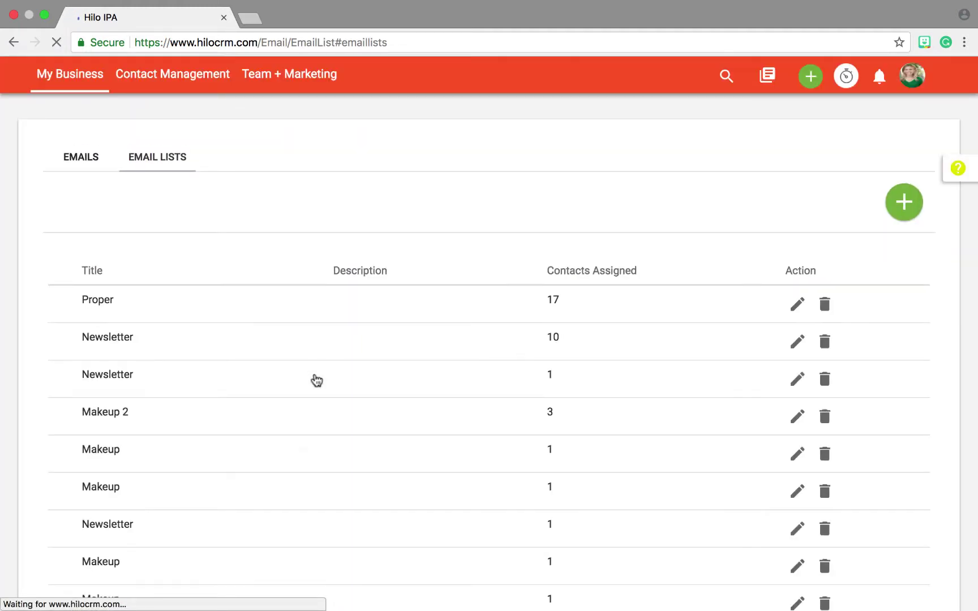
scroll(277, 417, down, 7)
scroll(252, 384, up, 6)
scroll(251, 384, up, 1)
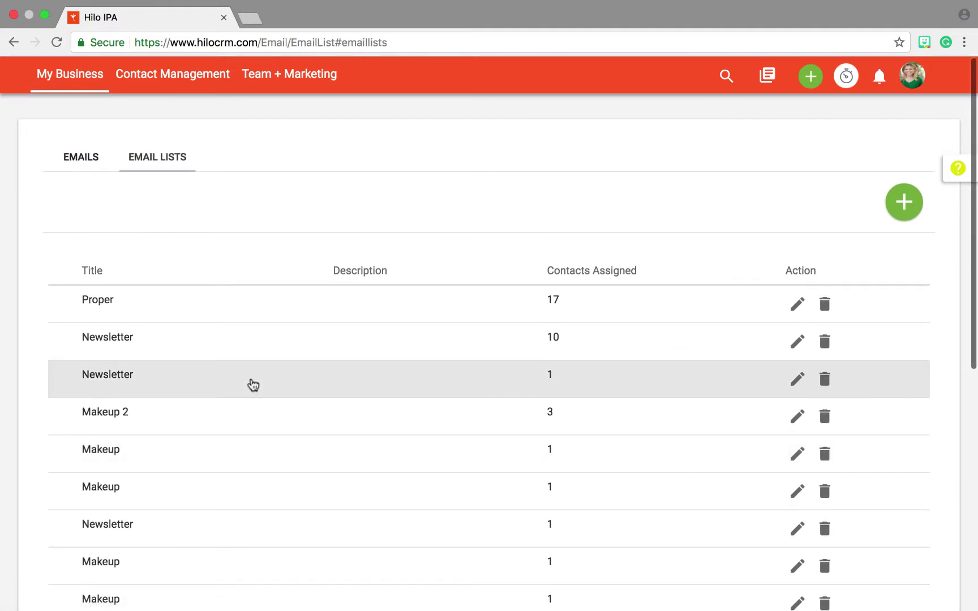
scroll(253, 385, down, 5)
scroll(252, 385, down, 2)
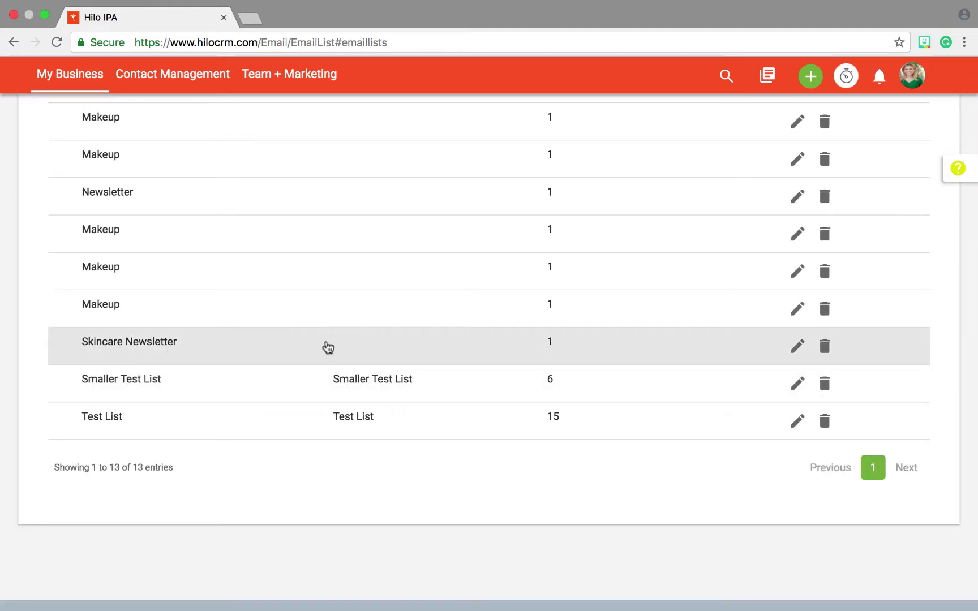
scroll(328, 348, up, 7)
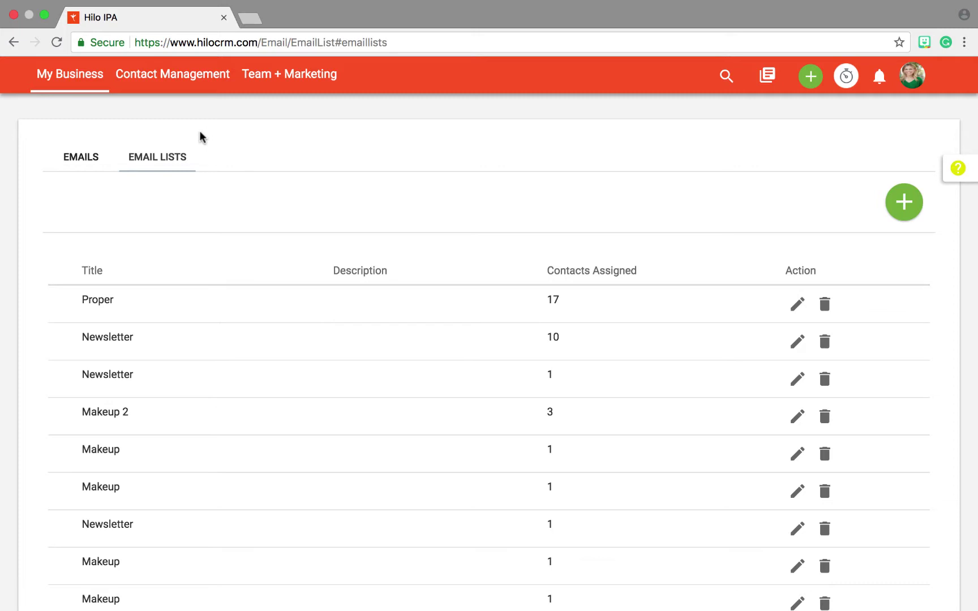
Step: Start a new email addressed to the Skincare Newsletter list and close it without sending
mouse_move(173, 92)
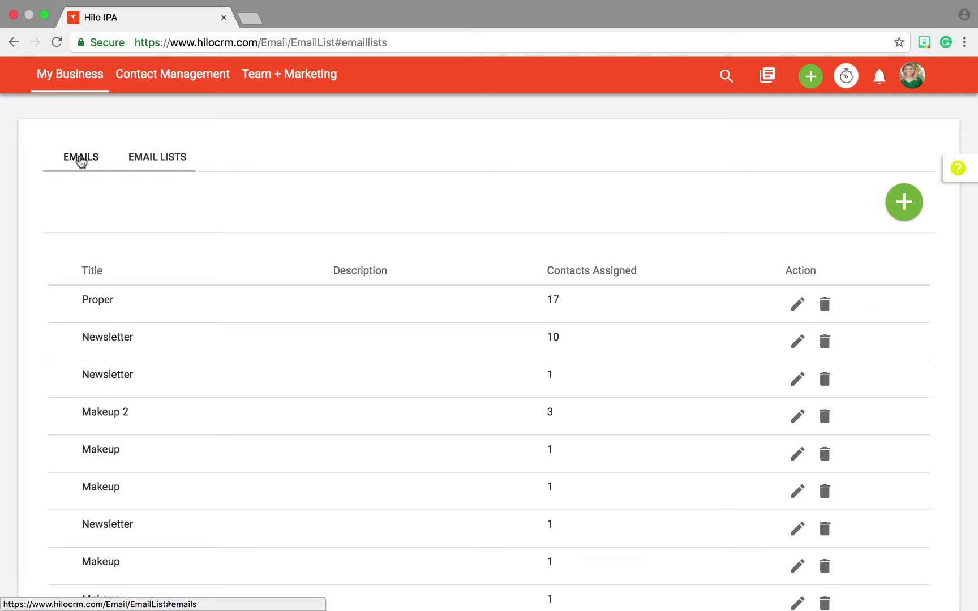
click(81, 160)
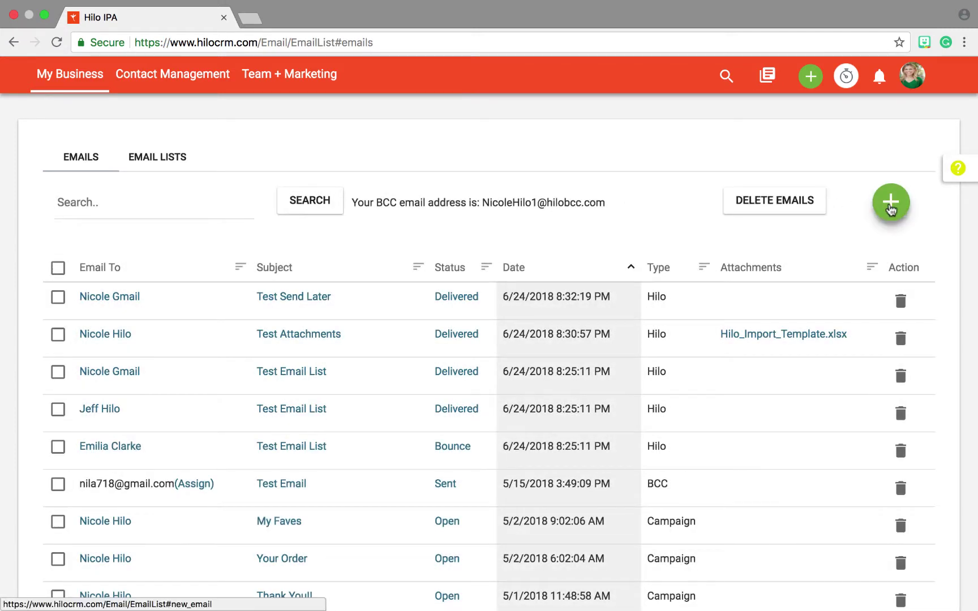
click(890, 209)
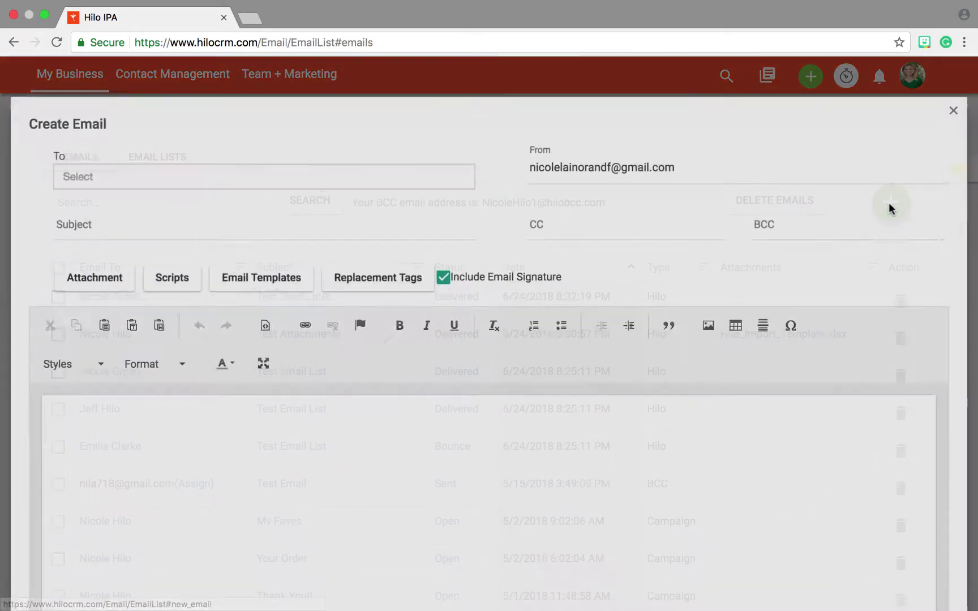
click(89, 175)
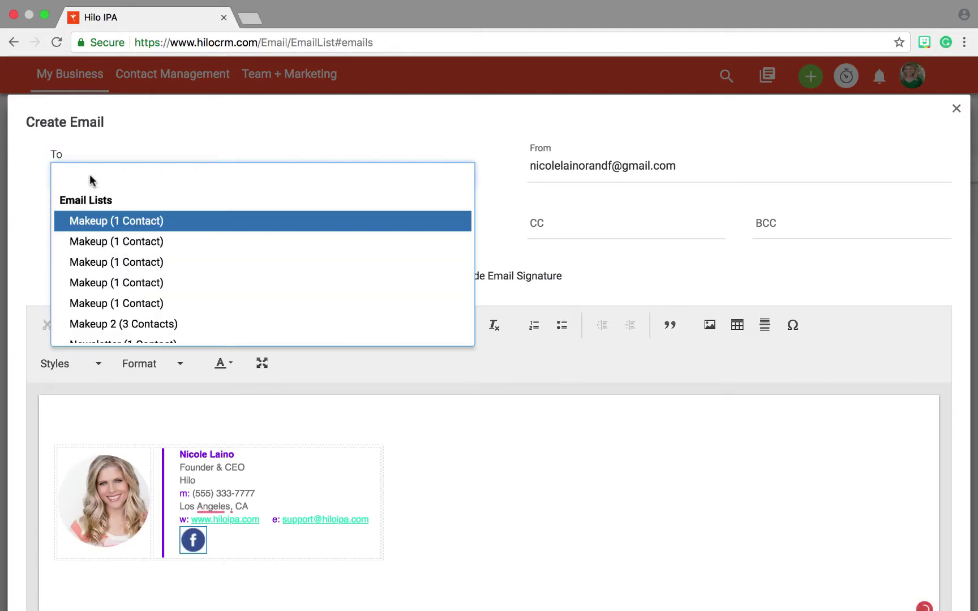
text(skin)
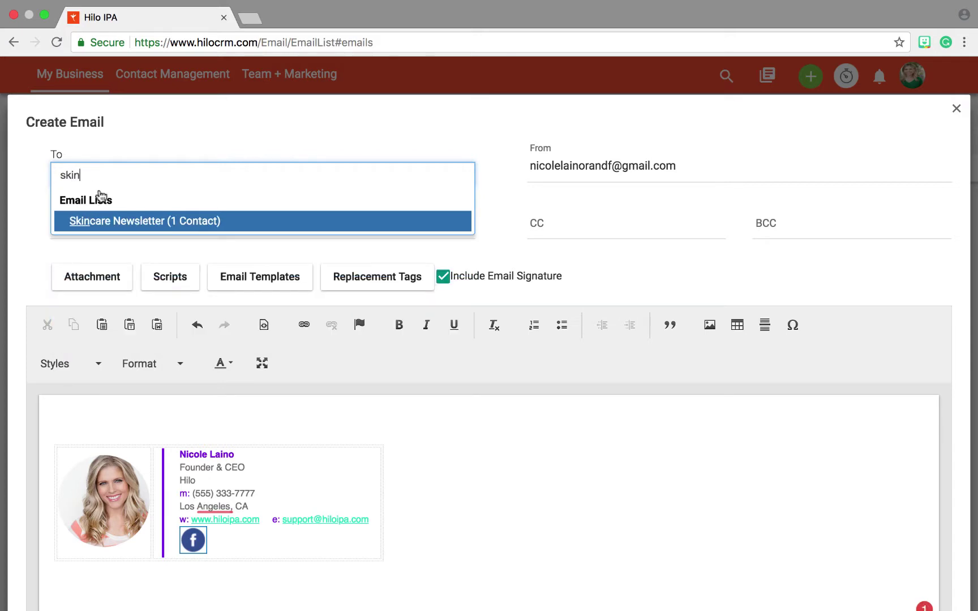
click(117, 220)
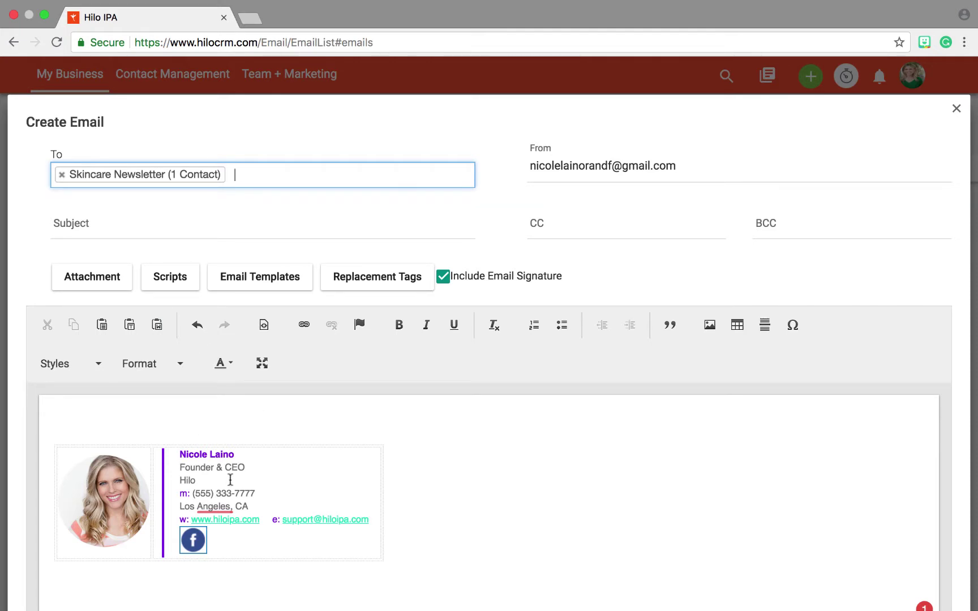
click(955, 109)
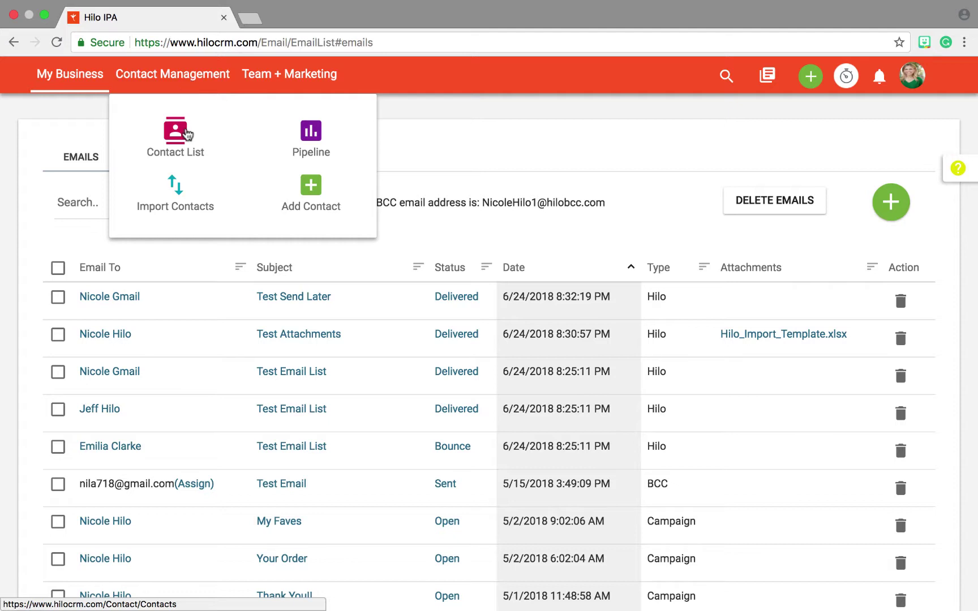
Step: Open the contact list and select the second, third and fourth contacts
click(188, 134)
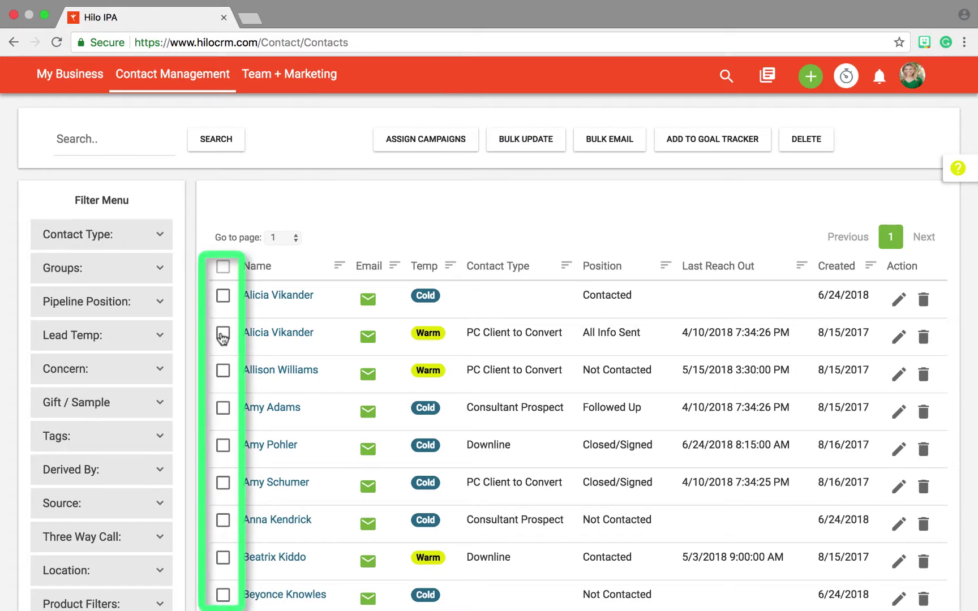
click(223, 338)
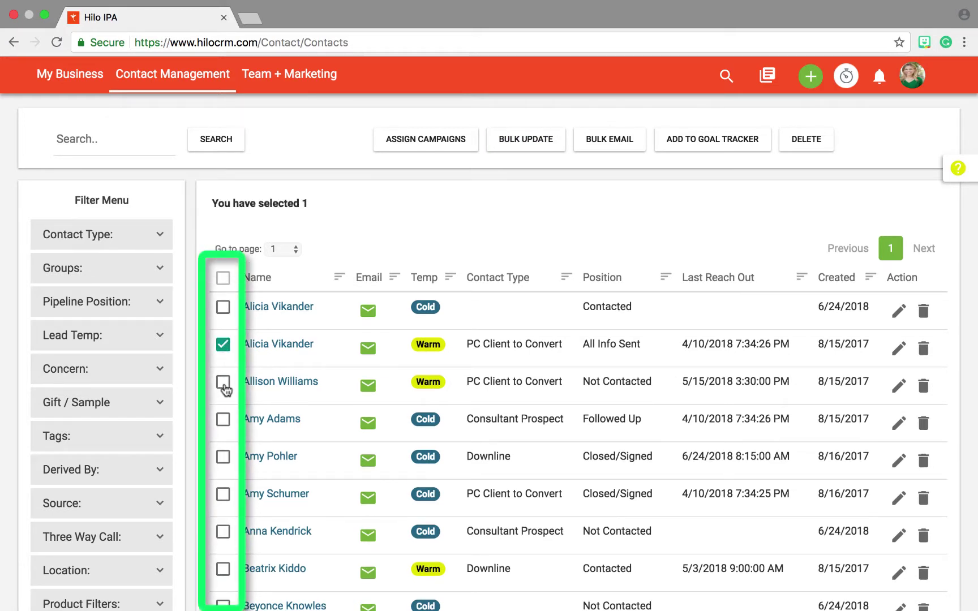
click(223, 383)
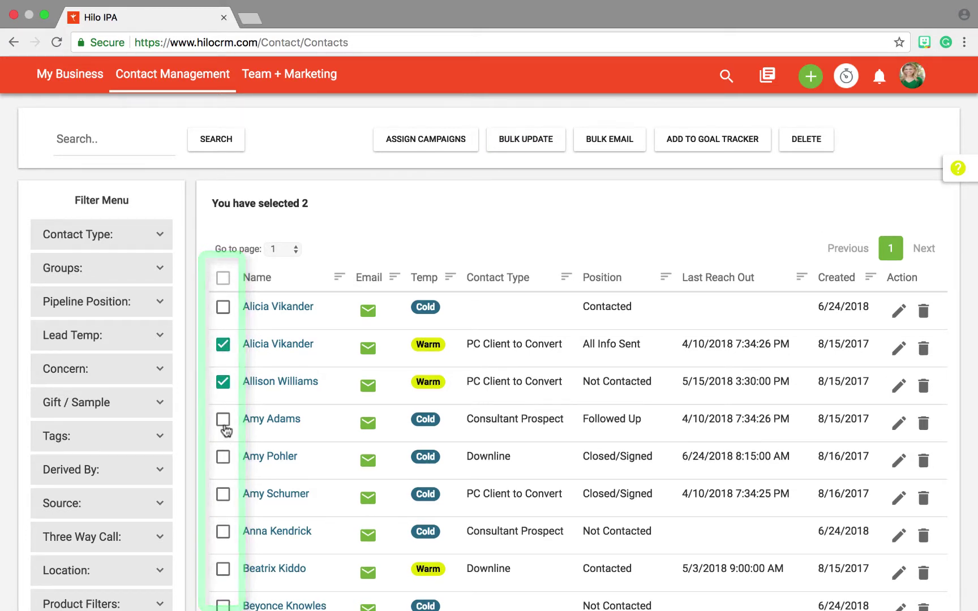
click(223, 422)
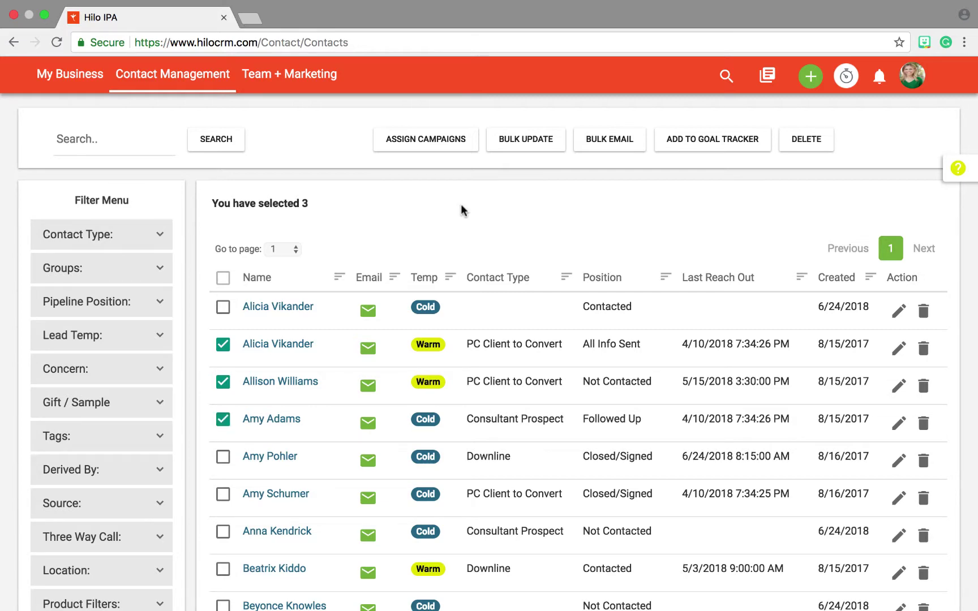
Step: Bulk update the selected contacts with Add to Email List set to Skincare Newsletter
click(528, 148)
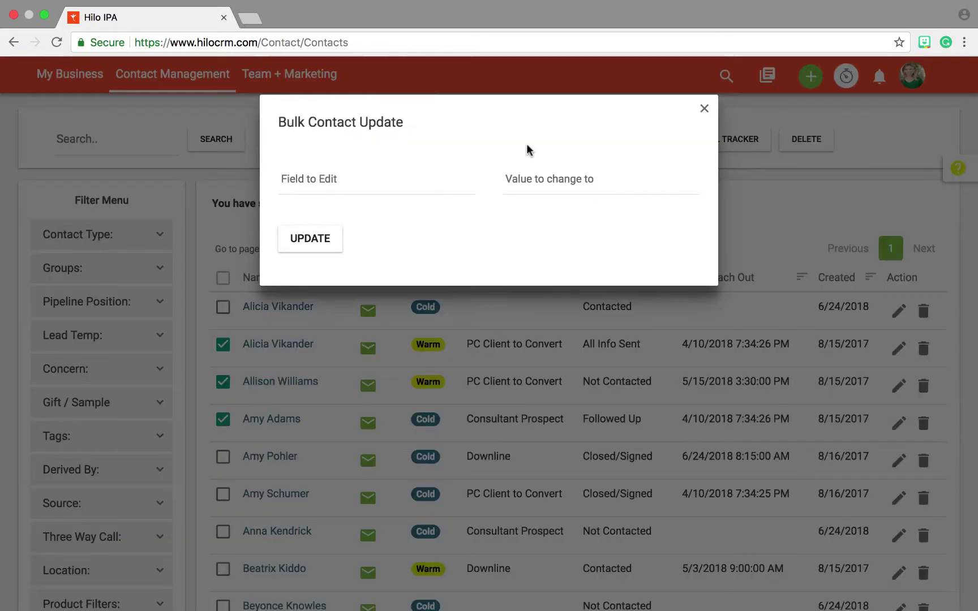
click(336, 184)
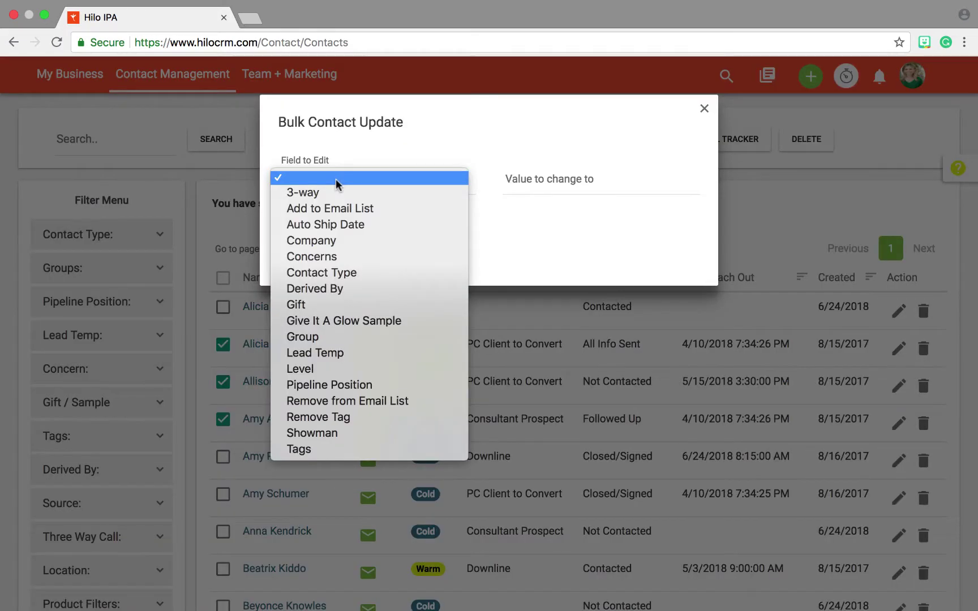
click(338, 210)
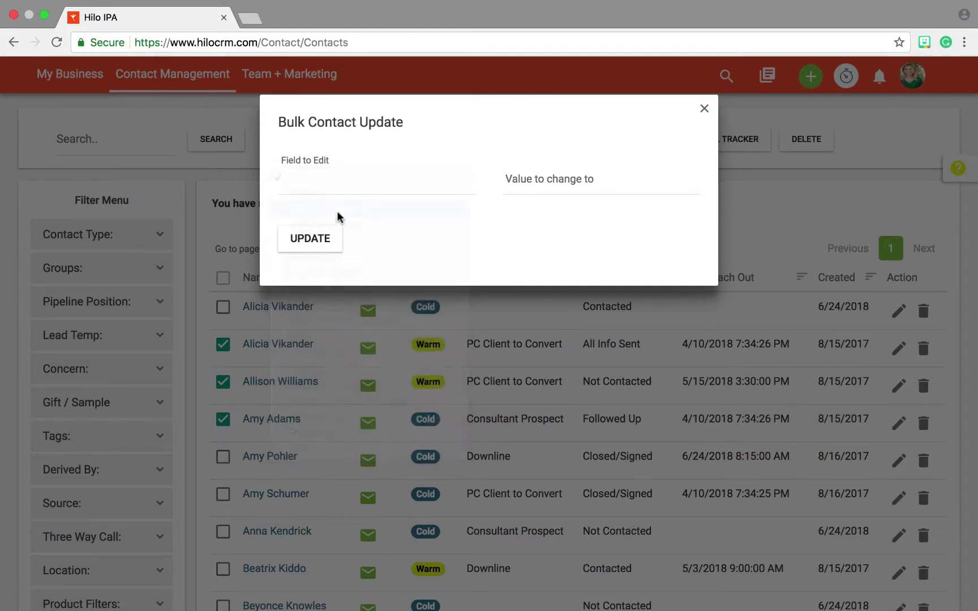
click(528, 180)
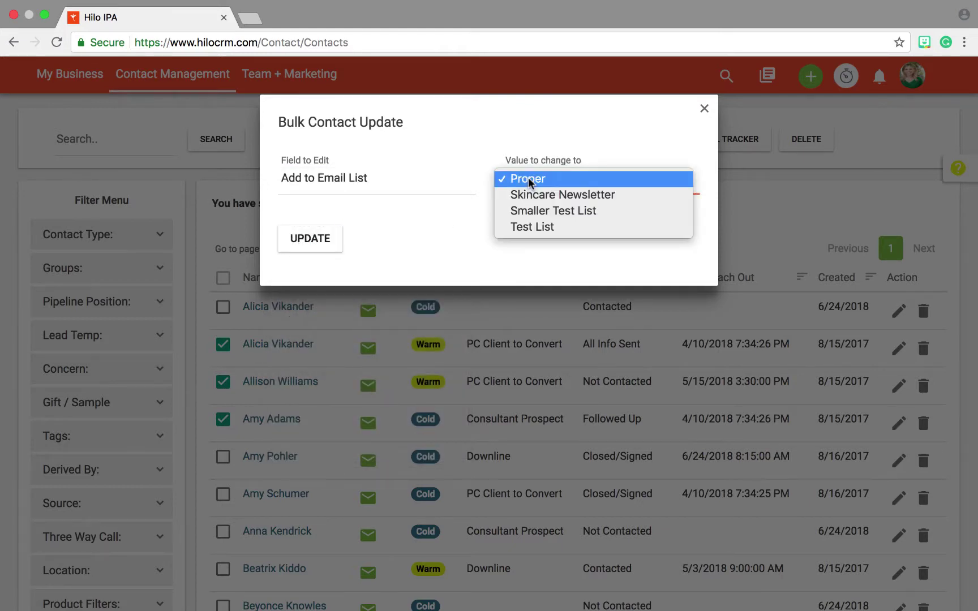
click(583, 196)
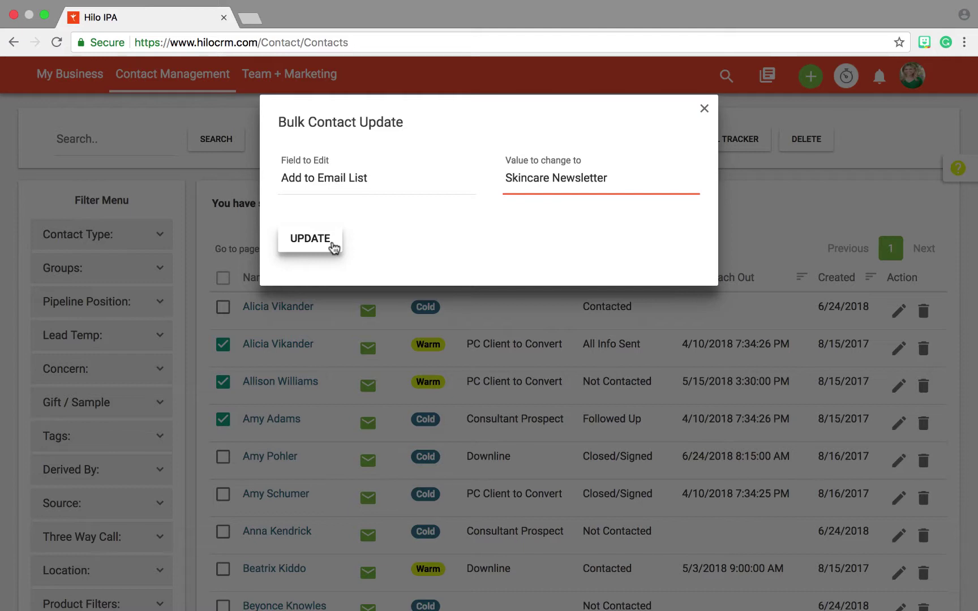
click(335, 247)
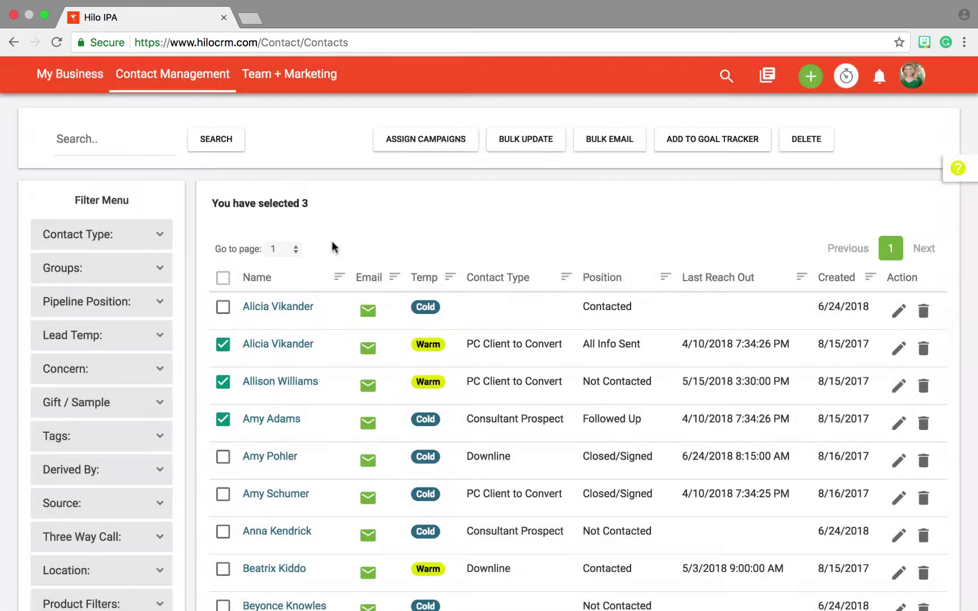
Step: Filter the contact list by the Skincare Newsletter email list to check its members
scroll(293, 354, down, 5)
scroll(291, 348, up, 2)
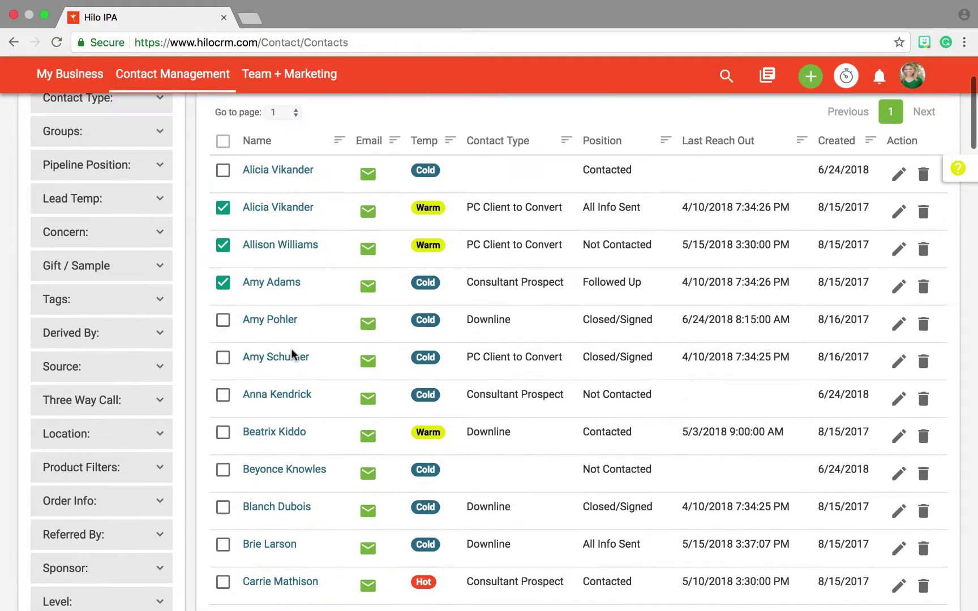
scroll(291, 353, down, 3)
click(109, 481)
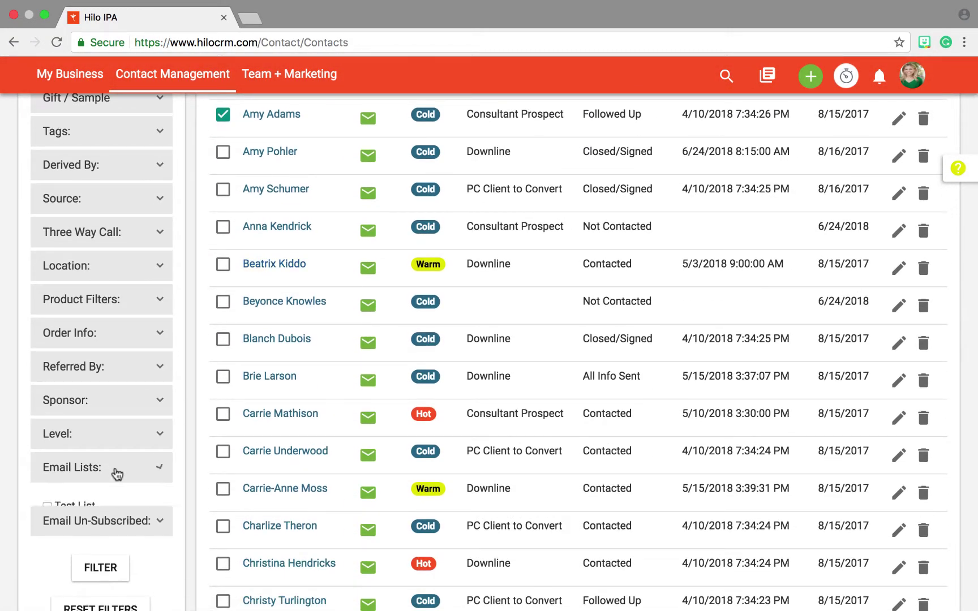
scroll(135, 499, down, 2)
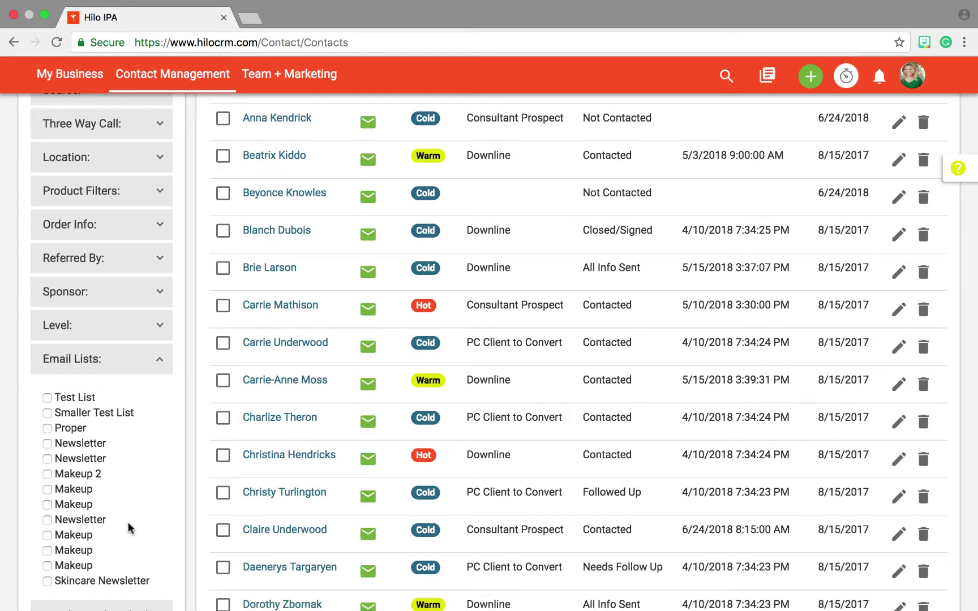
click(48, 581)
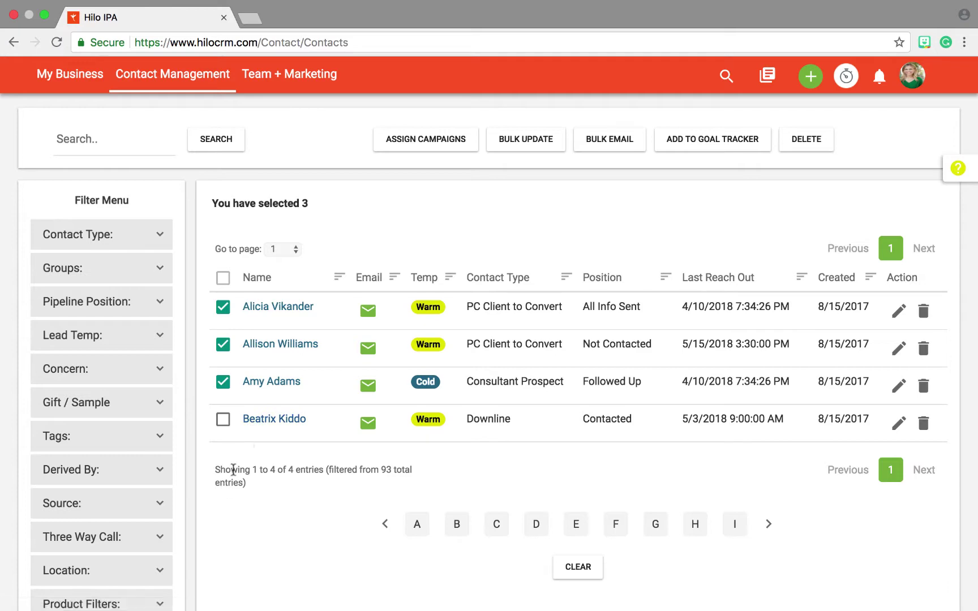
Step: Reset the contact filters to list all contacts again
scroll(231, 470, down, 10)
scroll(231, 470, down, 9)
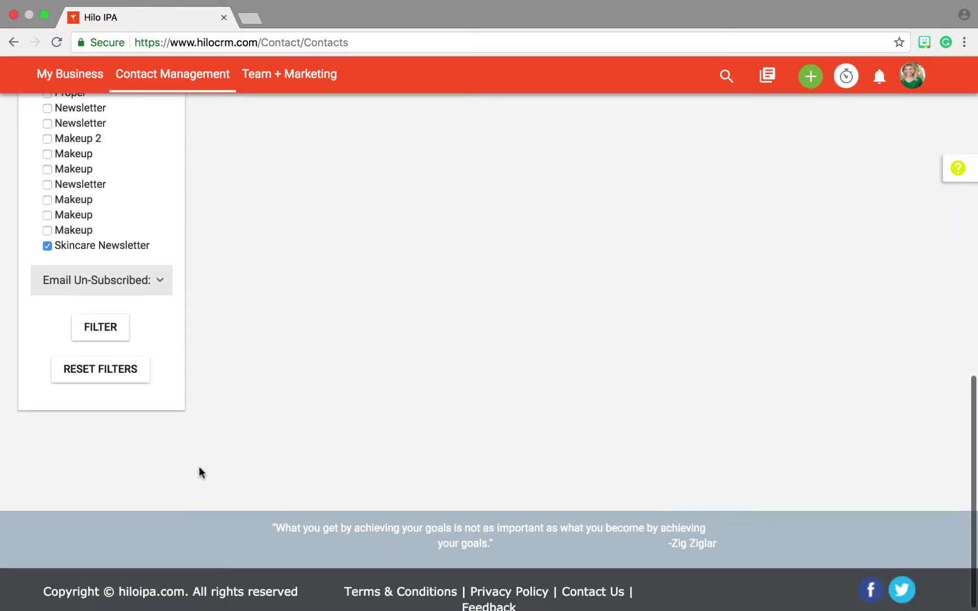
click(109, 374)
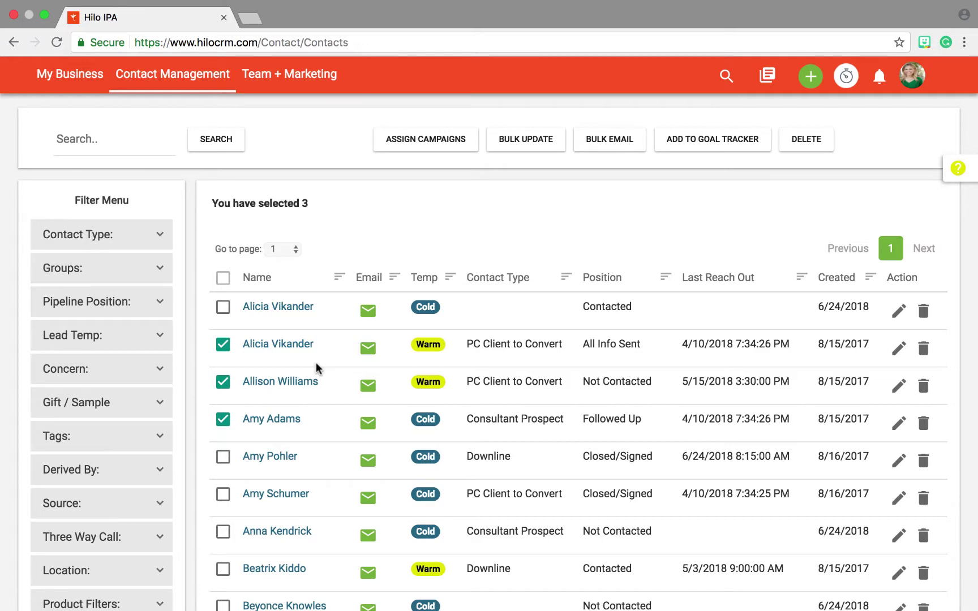
Step: Filter the contact list by the PC Client to Convert contact type
scroll(316, 368, down, 1)
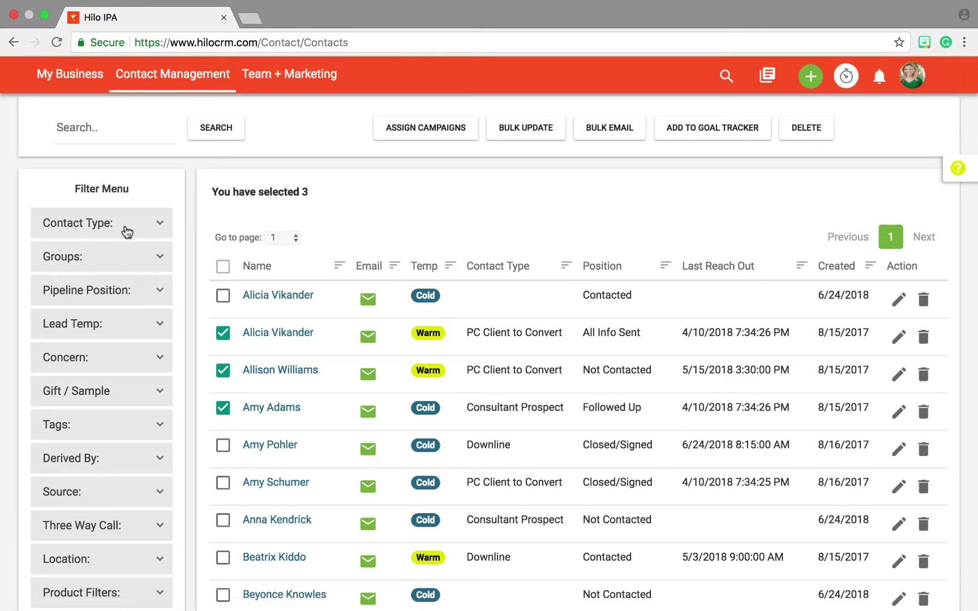
click(126, 232)
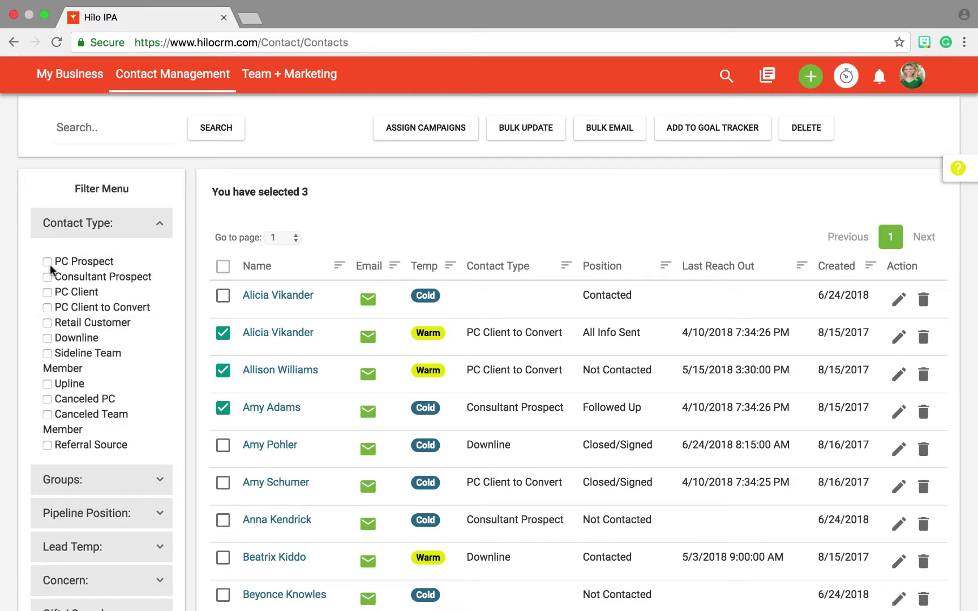
click(48, 292)
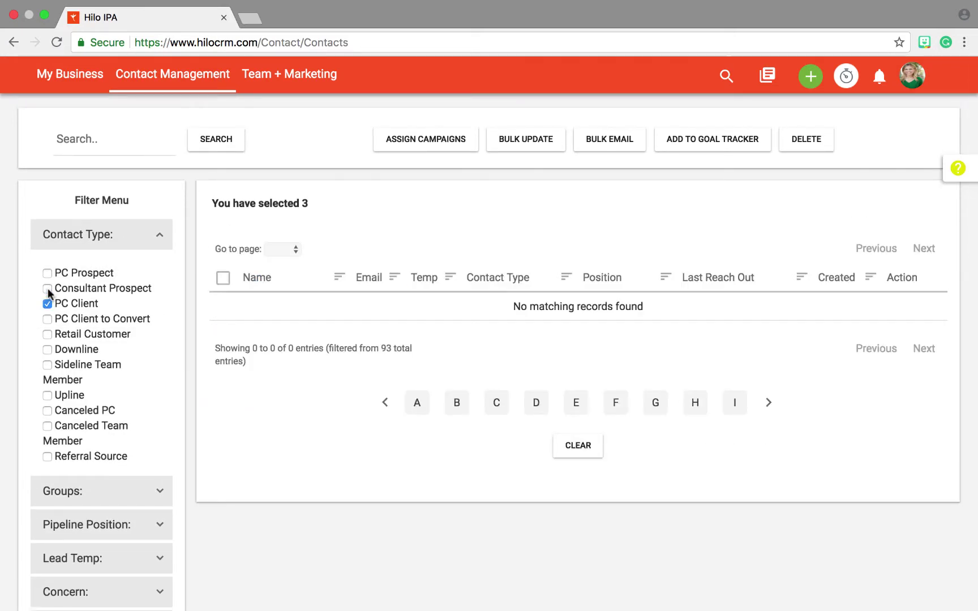
click(47, 304)
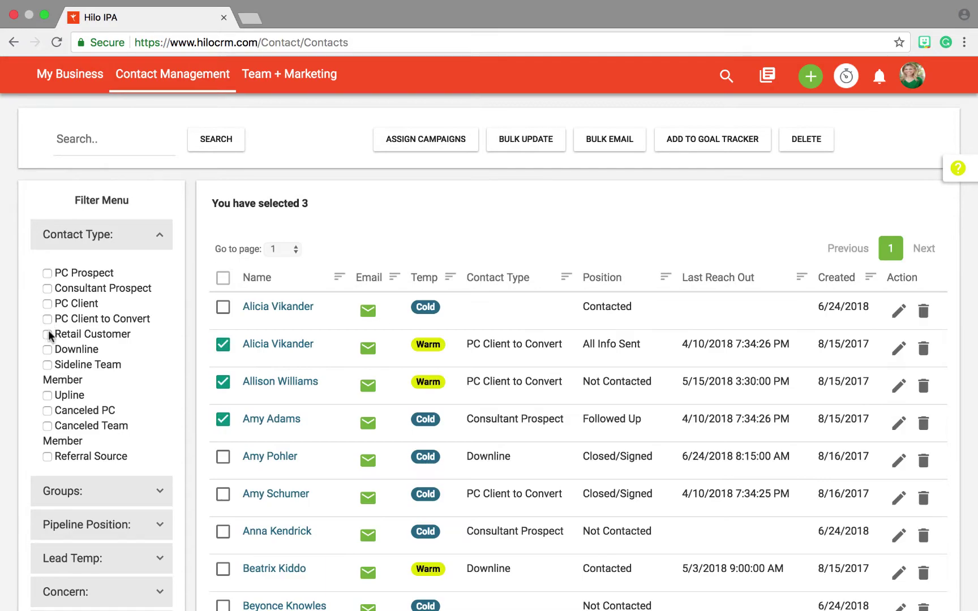
click(48, 320)
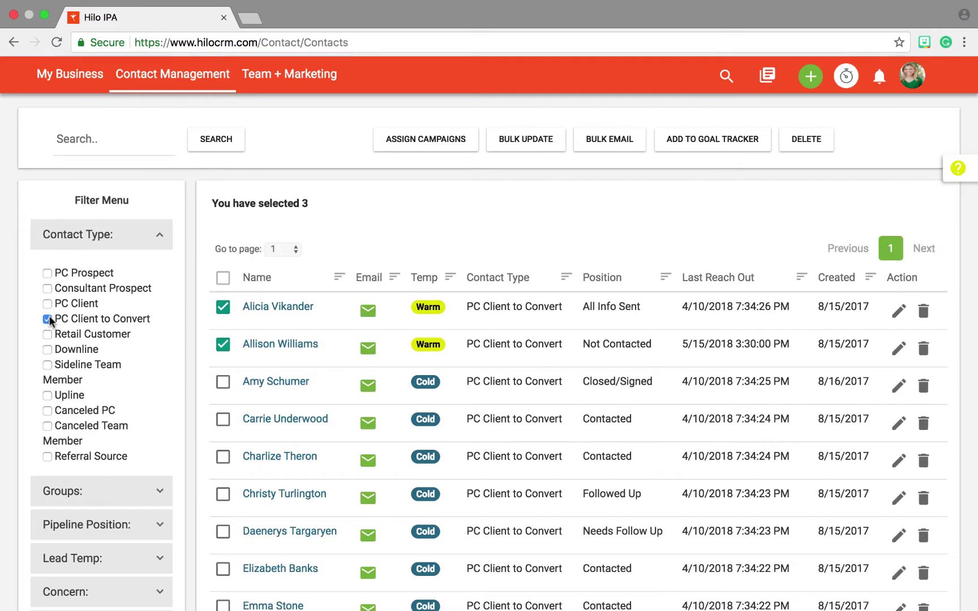
Step: Look through the filtered contacts and remove the PC Client to Convert filter
scroll(634, 342, down, 4)
scroll(634, 342, down, 7)
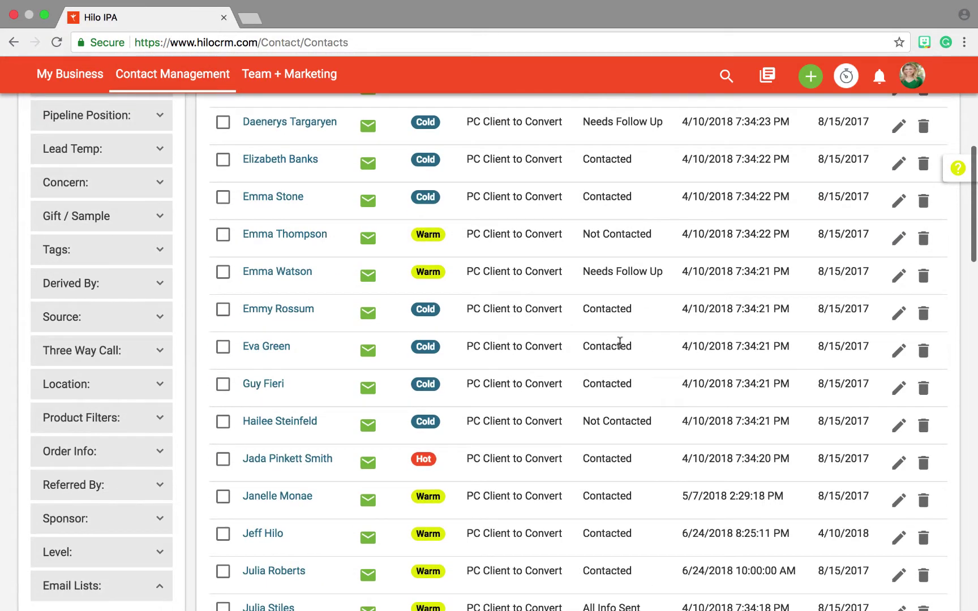
scroll(621, 347, down, 16)
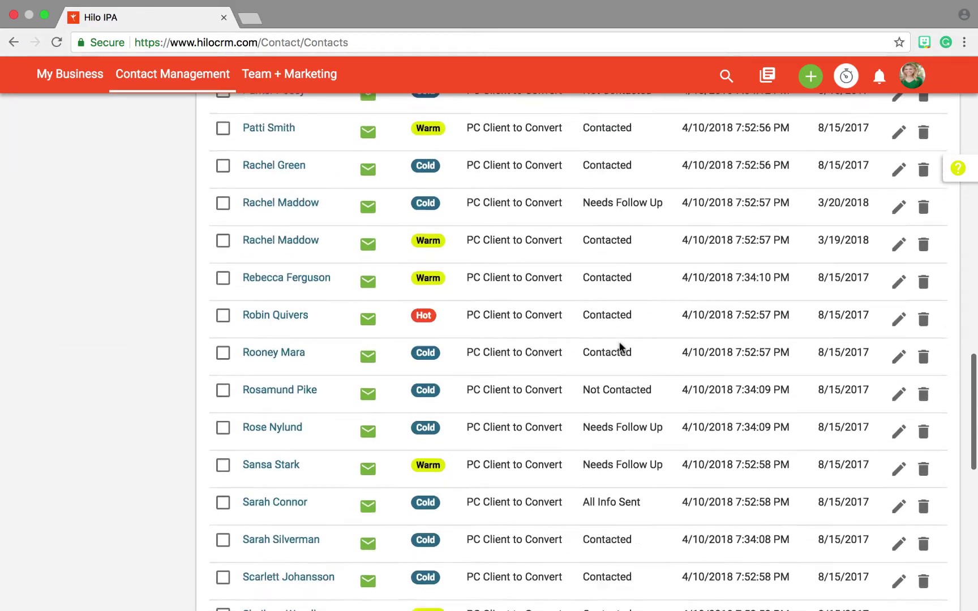
scroll(621, 347, up, 20)
scroll(621, 346, up, 5)
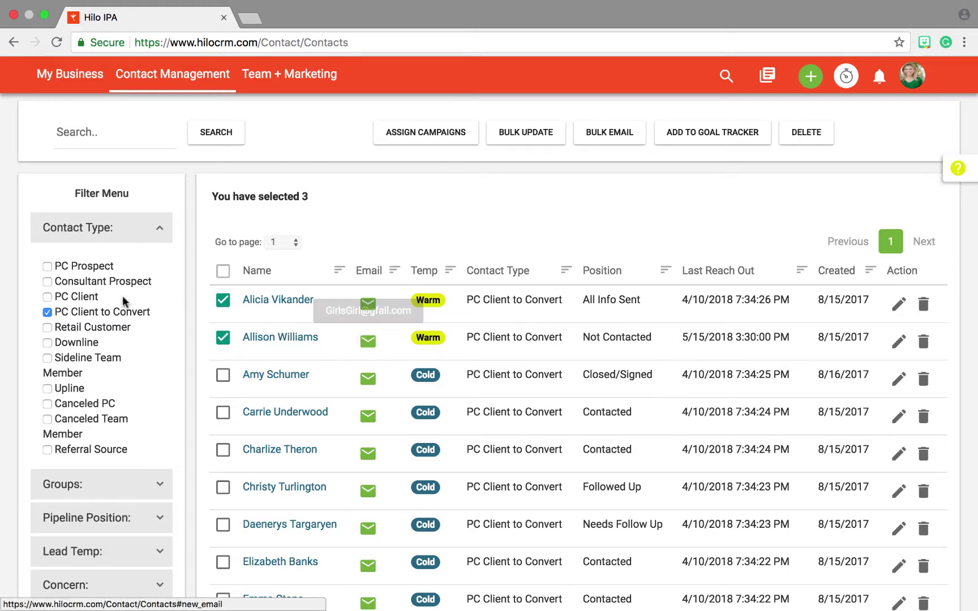
click(47, 313)
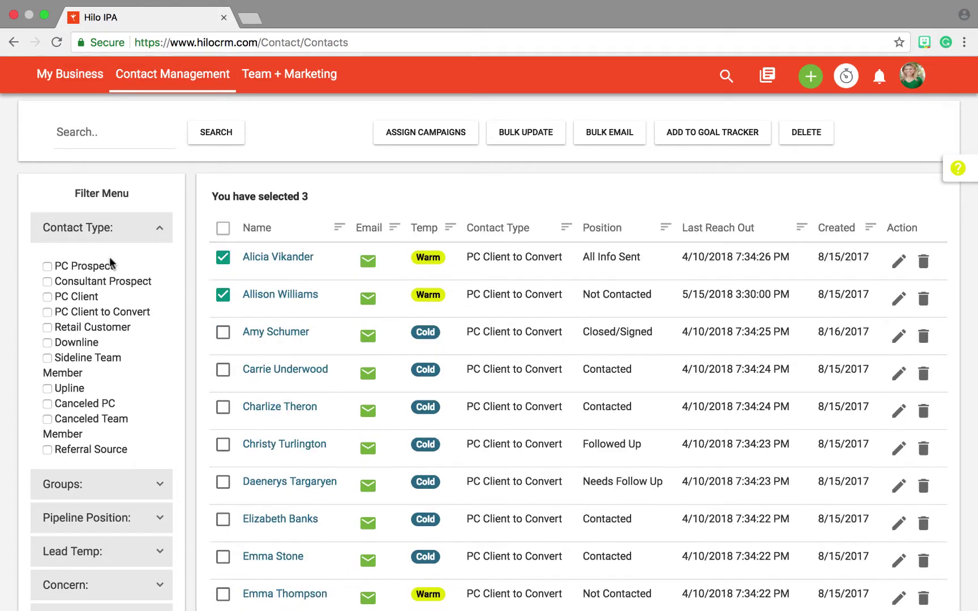
click(161, 238)
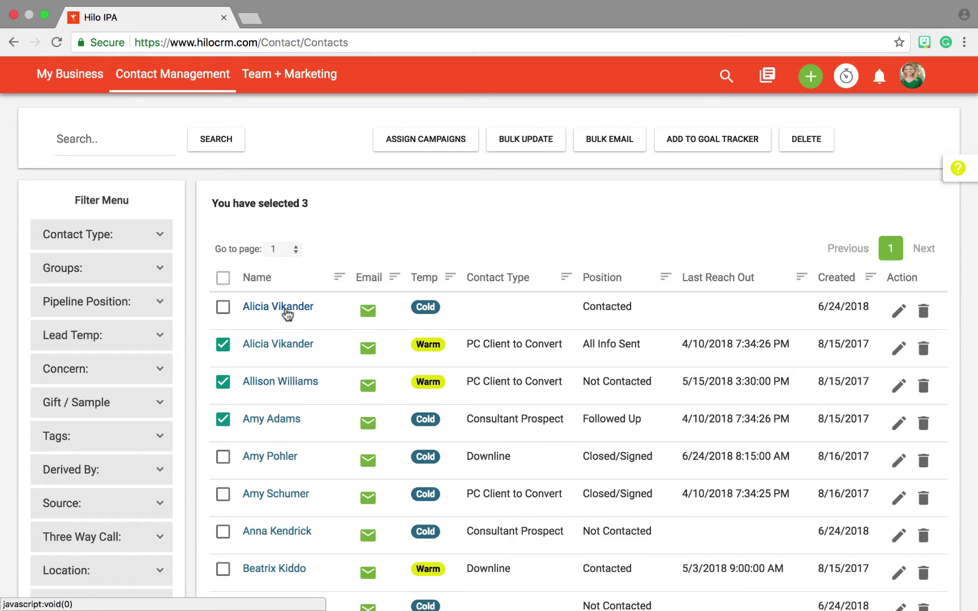
Step: Open the first contact's record and find its Tags, Email Lists & Custom Fields section
click(287, 313)
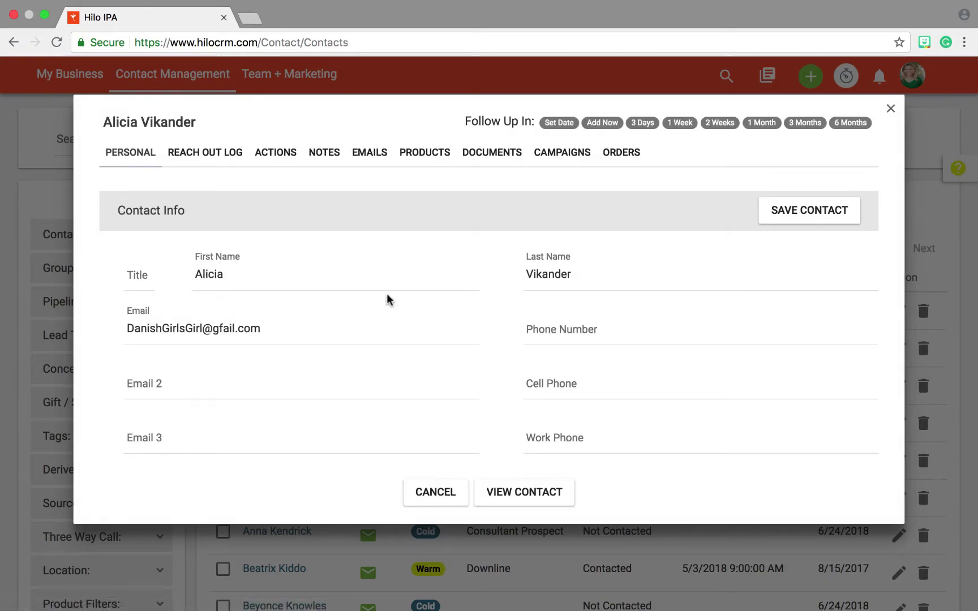
scroll(387, 300, down, 10)
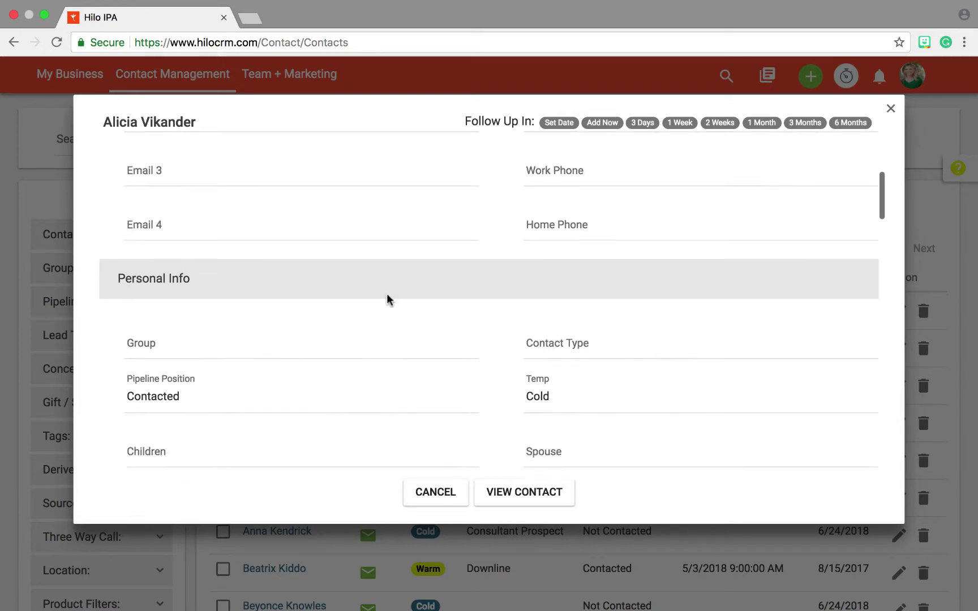
scroll(387, 300, down, 10)
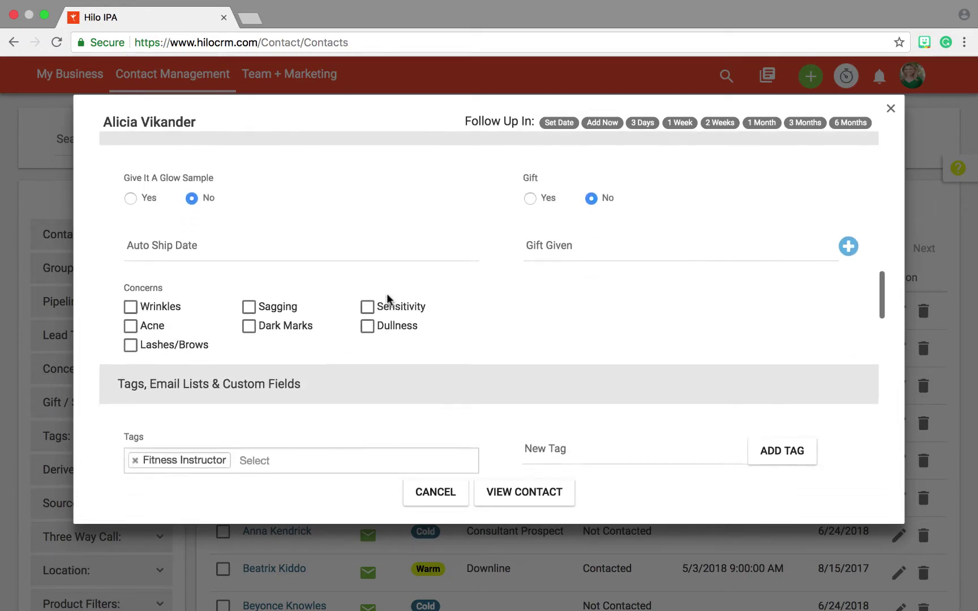
drag(117, 234, 310, 240)
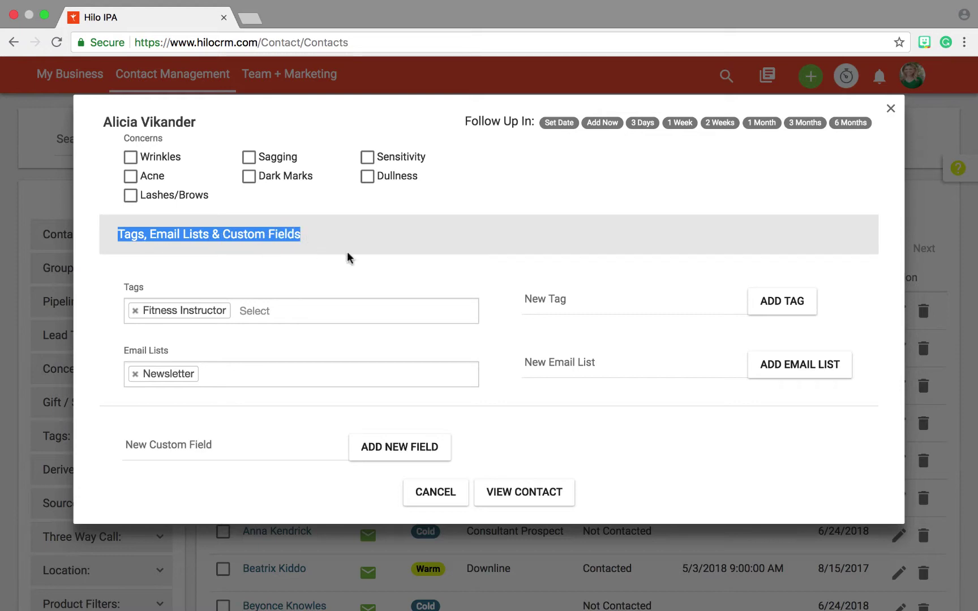
scroll(384, 267, down, 2)
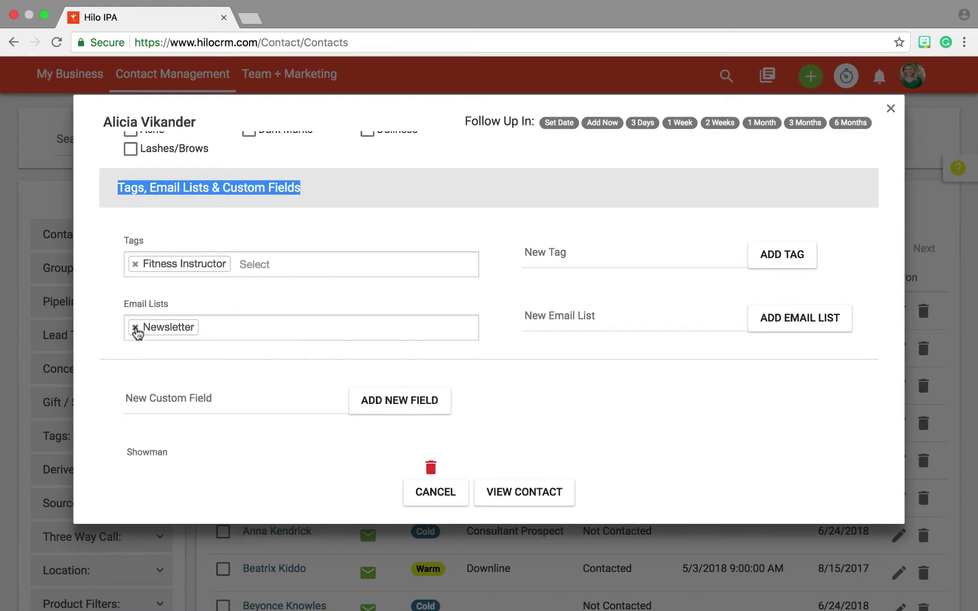
Step: Add the contact to the Skincare Newsletter email list and save the contact
click(232, 331)
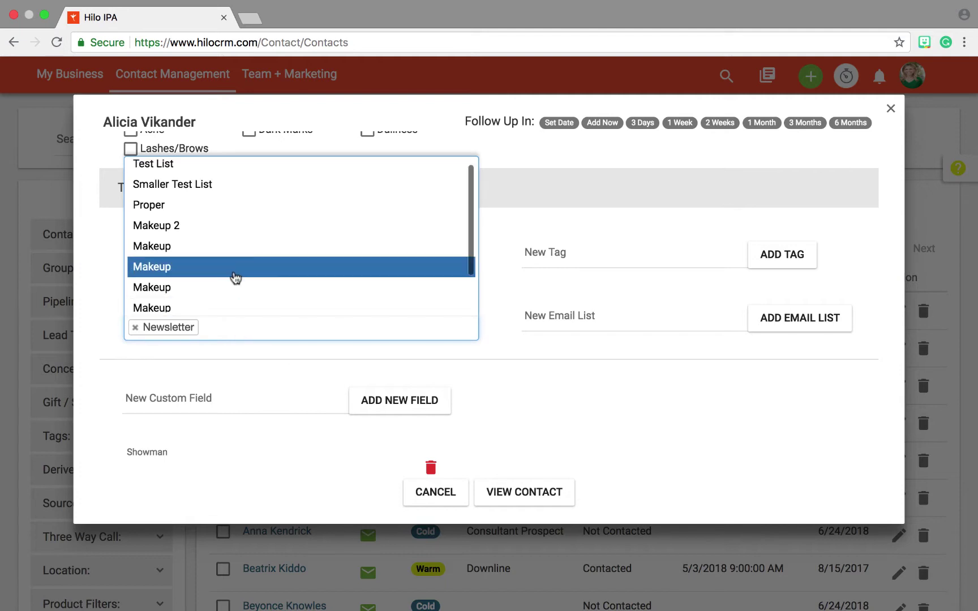
scroll(233, 277, down, 2)
click(234, 301)
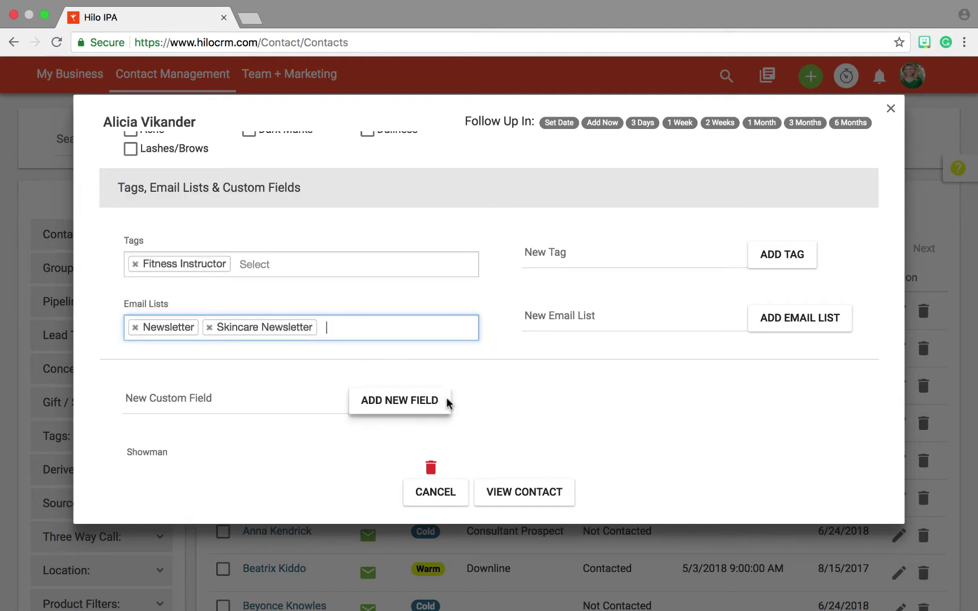
scroll(615, 346, up, 10)
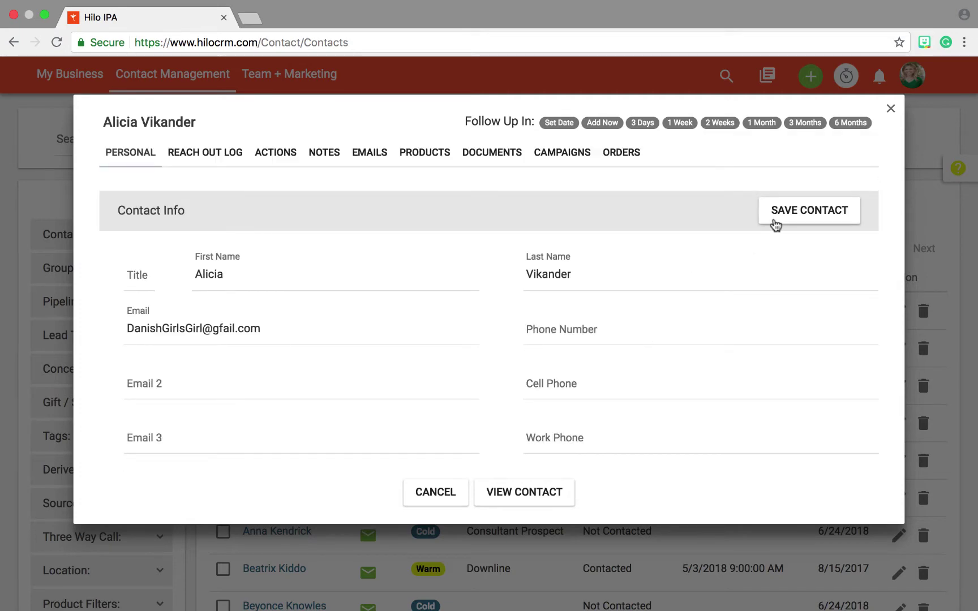
click(780, 220)
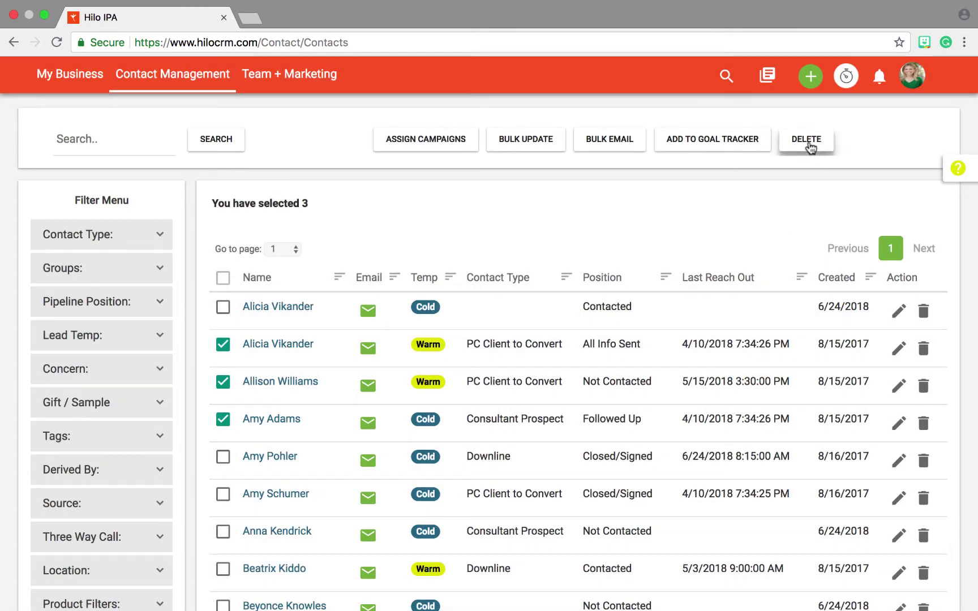
Step: Start a new contact and assign it to the Skincare Newsletter email list
click(810, 78)
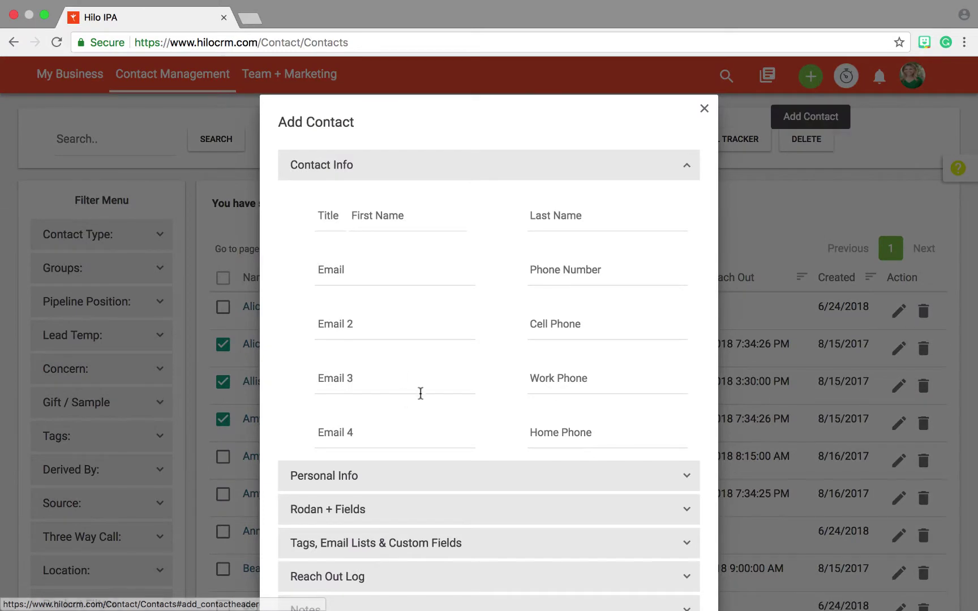
scroll(430, 484, down, 2)
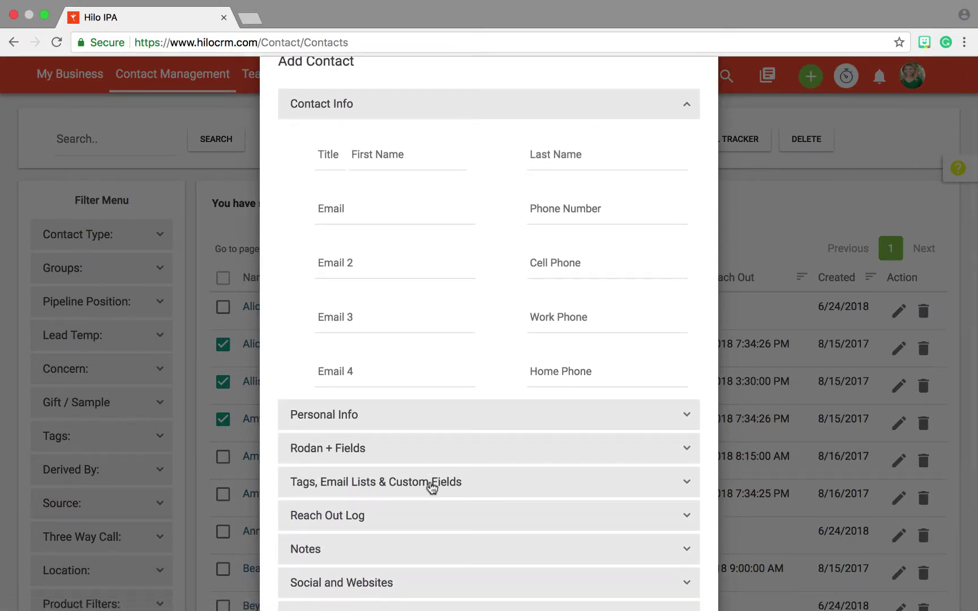
click(452, 486)
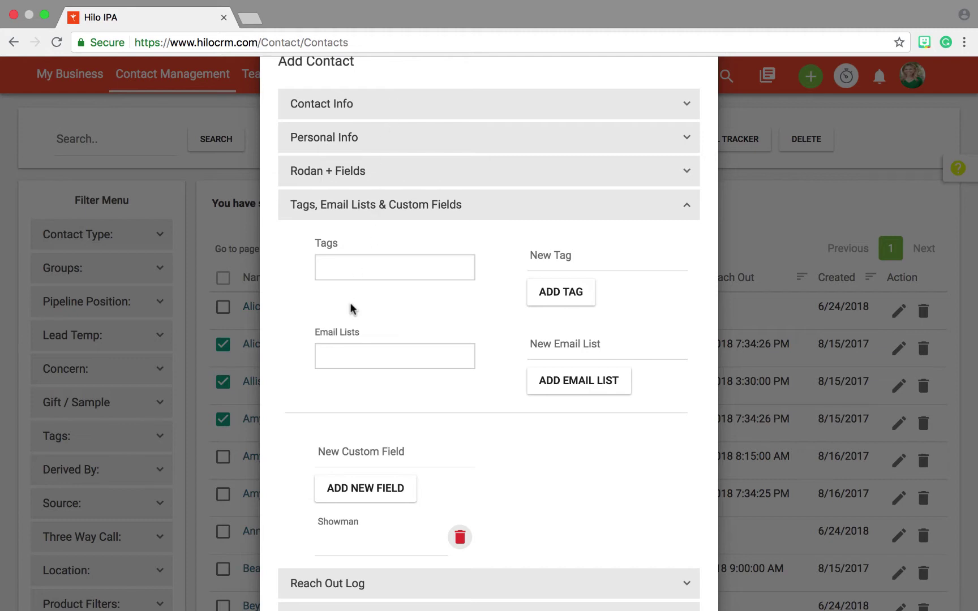
scroll(351, 346, up, 1)
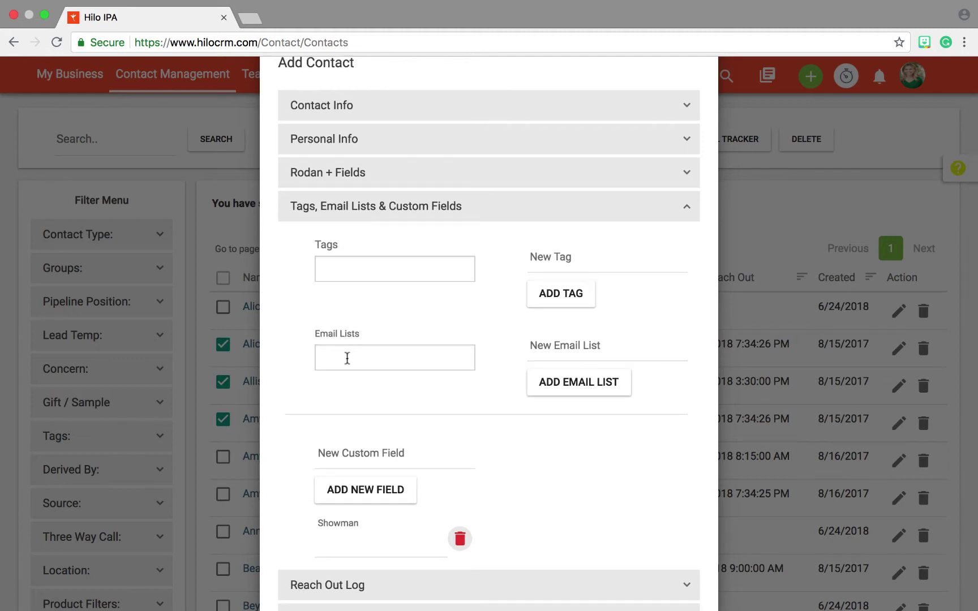
click(346, 361)
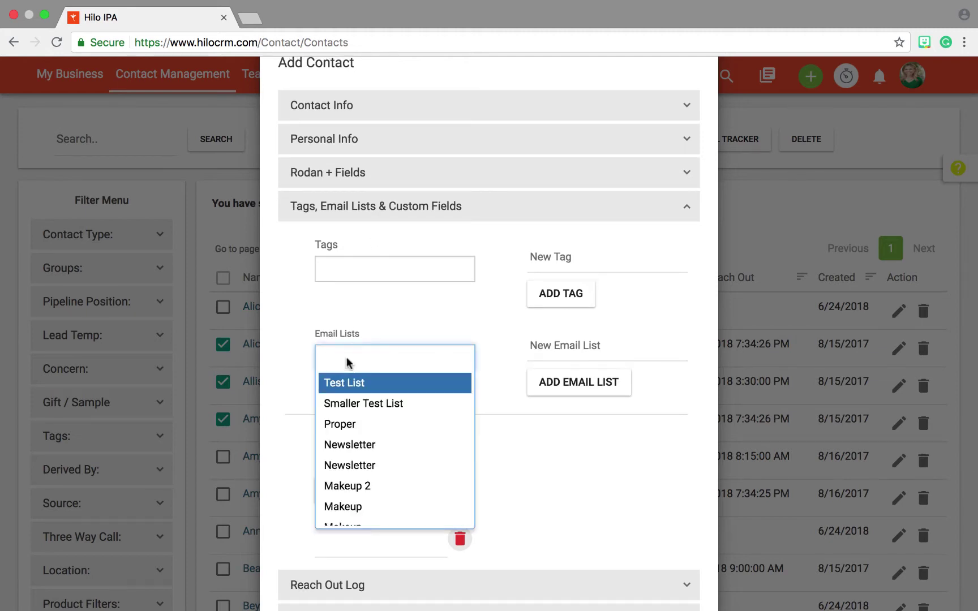
scroll(388, 453, down, 2)
scroll(386, 453, down, 1)
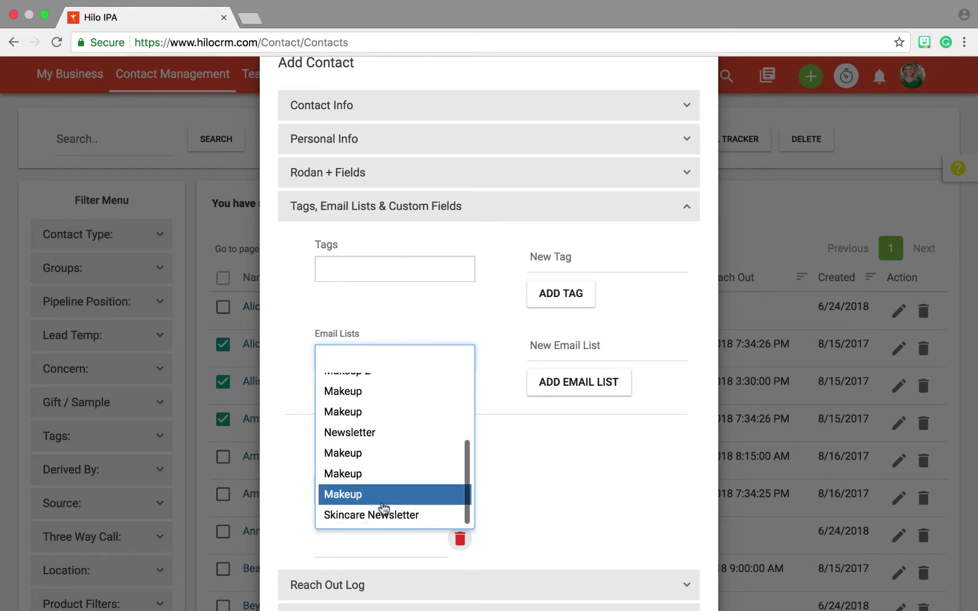
click(388, 516)
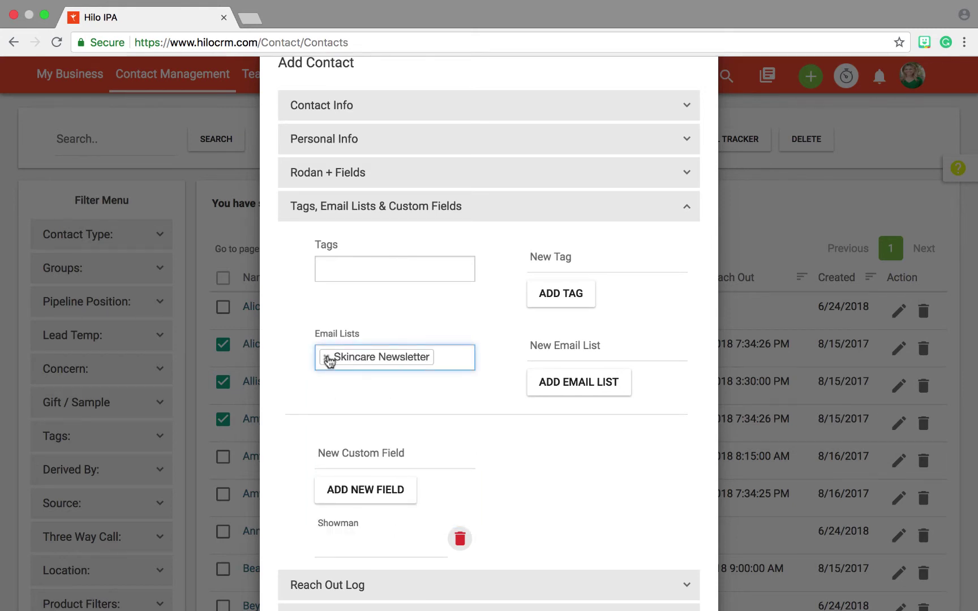
Step: Remove the Skincare Newsletter list from the new contact and close the form without saving
click(327, 357)
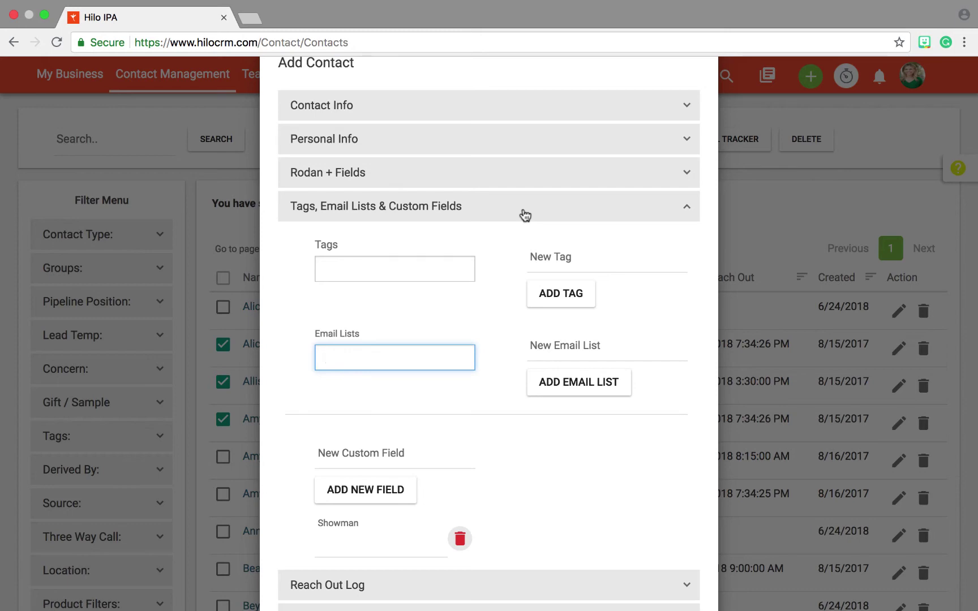
scroll(705, 290, up, 2)
click(703, 108)
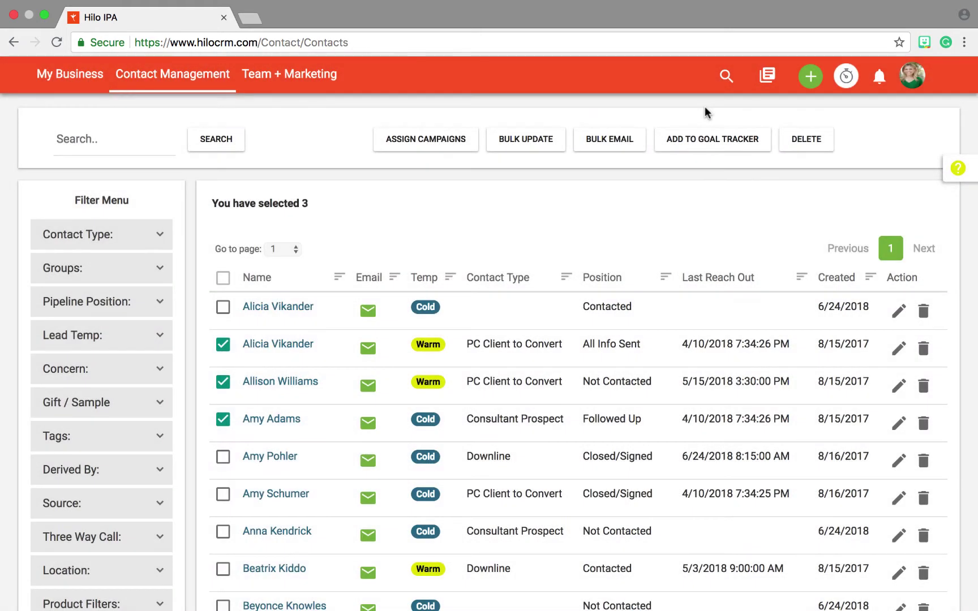